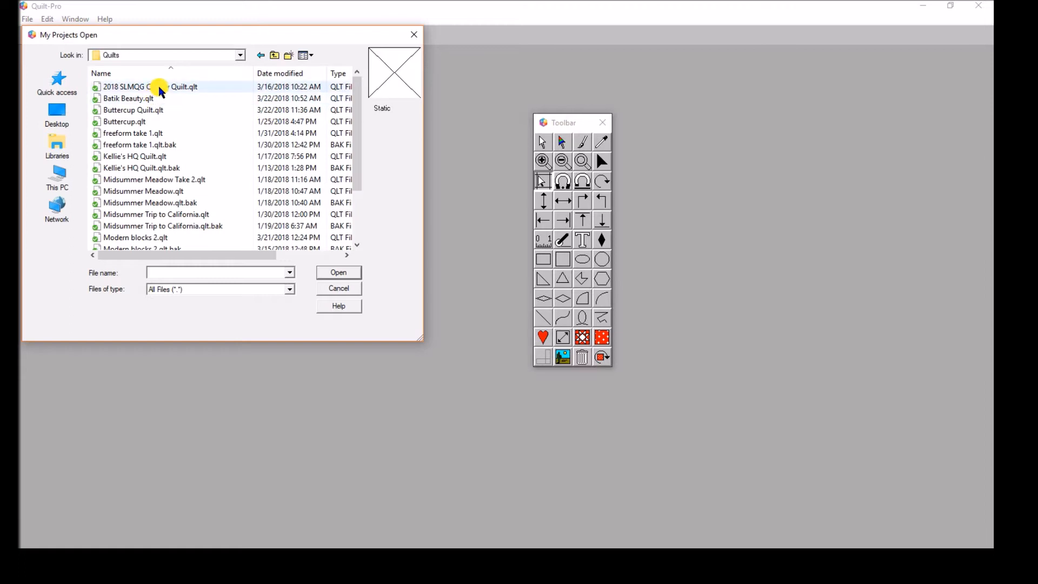
- Browse the saved quilt files by their thumbnails and open the Midsummer Trip to California.qlt project
click(161, 88)
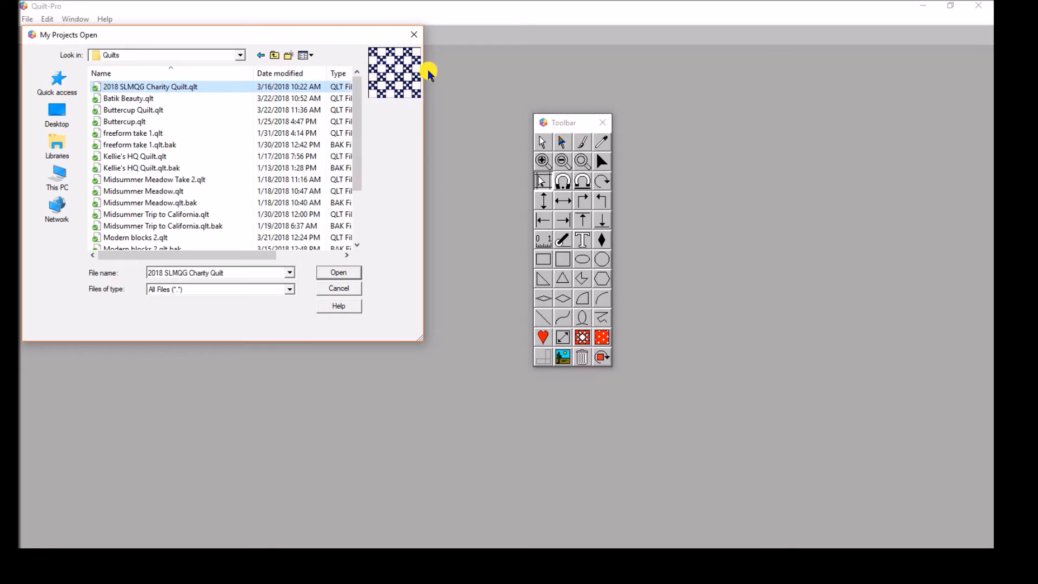
click(128, 136)
click(130, 157)
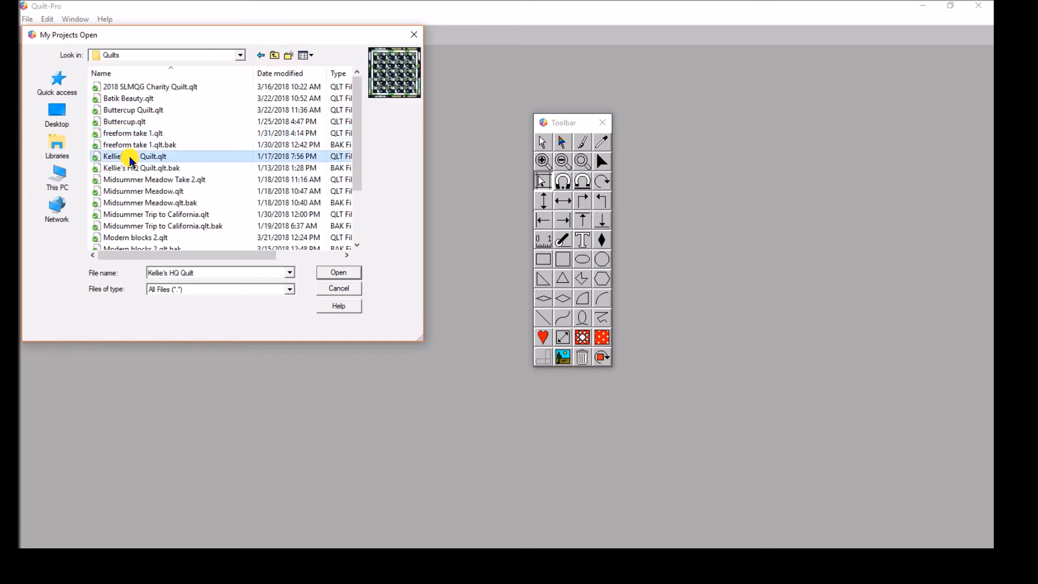
click(130, 181)
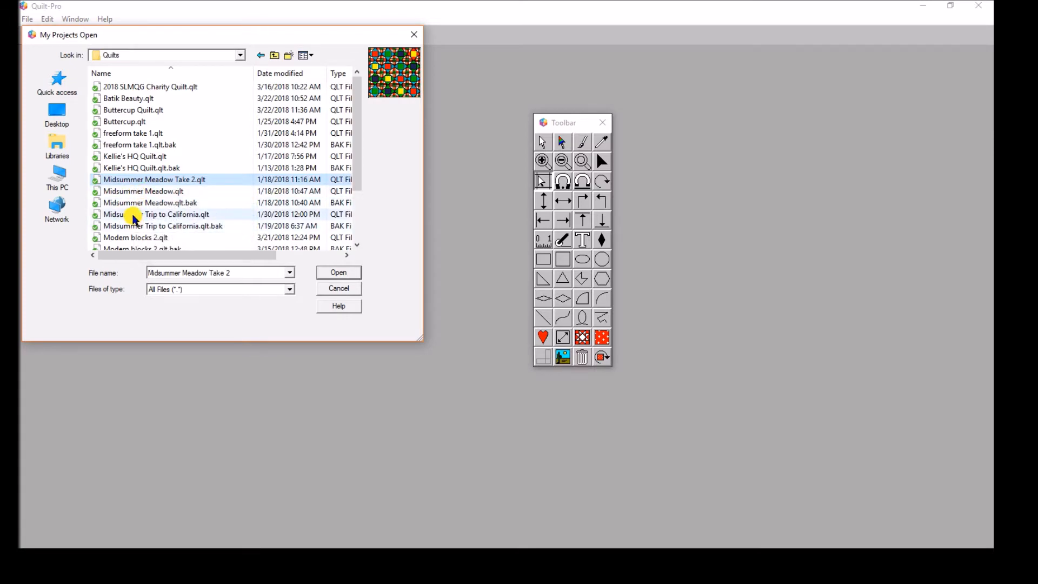
click(134, 216)
click(135, 237)
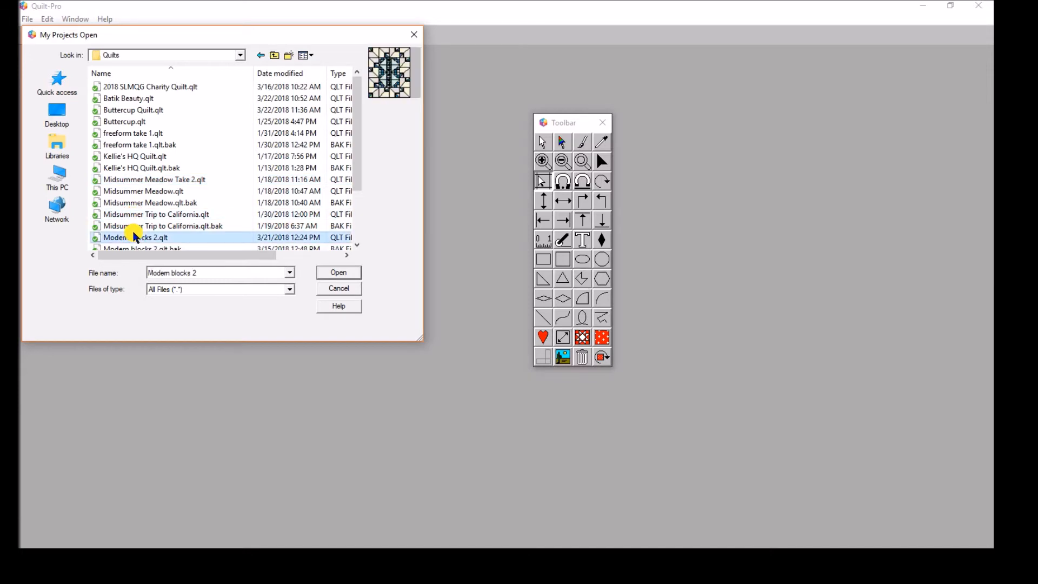
click(135, 227)
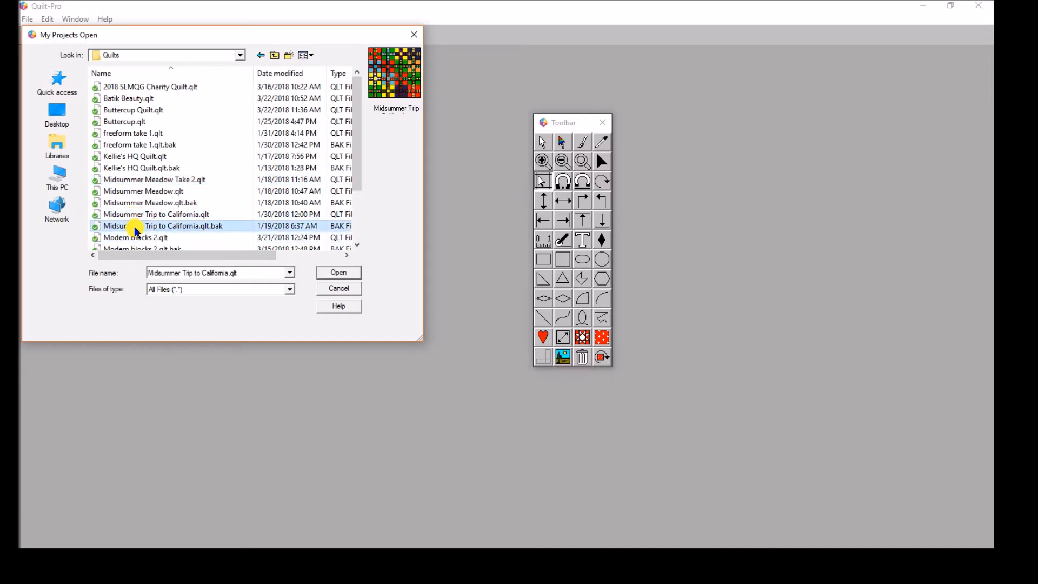
click(151, 215)
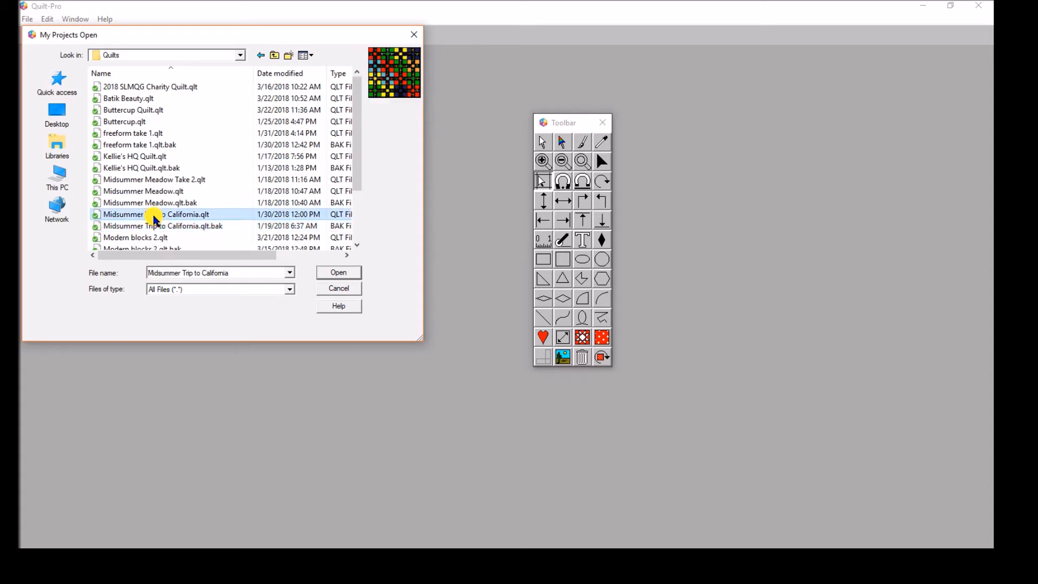
click(338, 275)
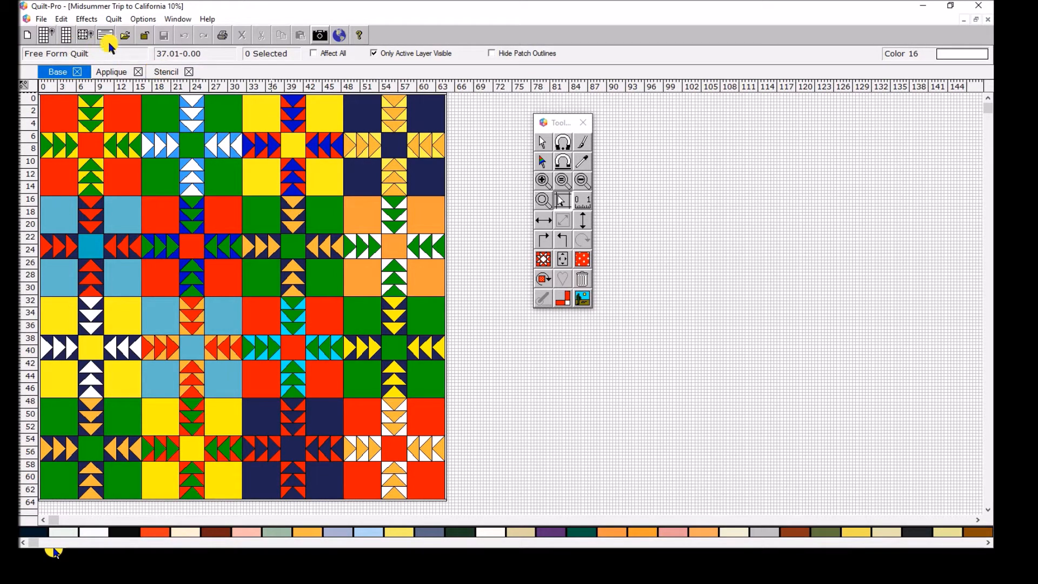
- Open the Print Center and look over the project's unique blocks, ending back in the quilt view
click(223, 37)
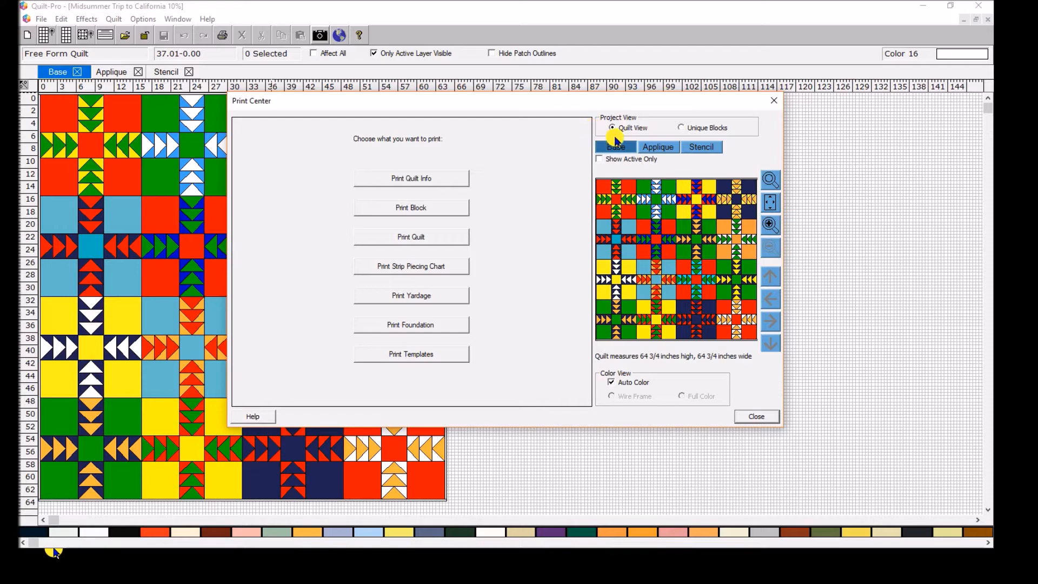
click(680, 129)
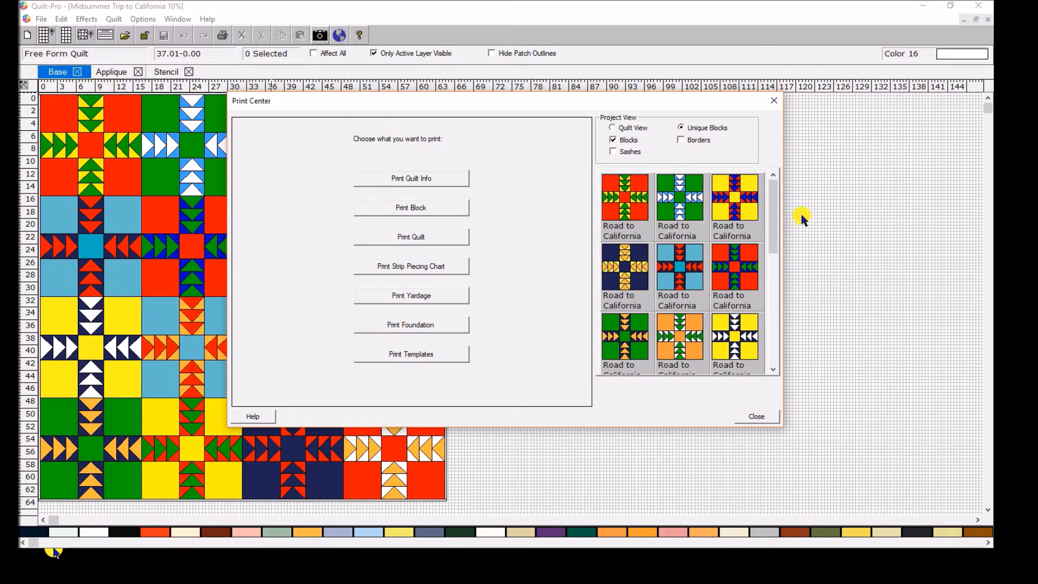
mouse_move(771, 209)
mouse_down()
mouse_move(771, 301)
mouse_move(778, 195)
mouse_up()
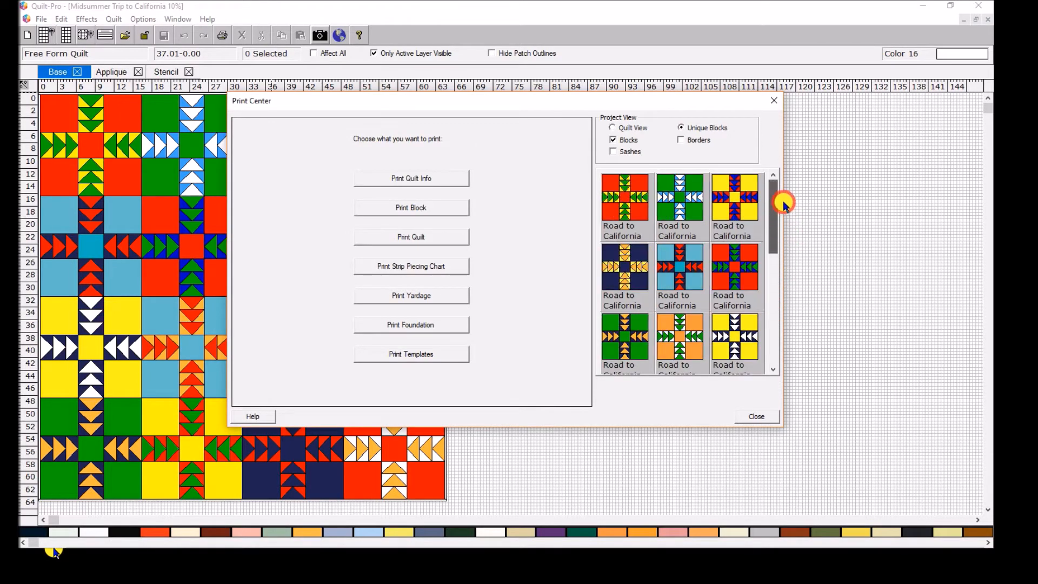
click(614, 130)
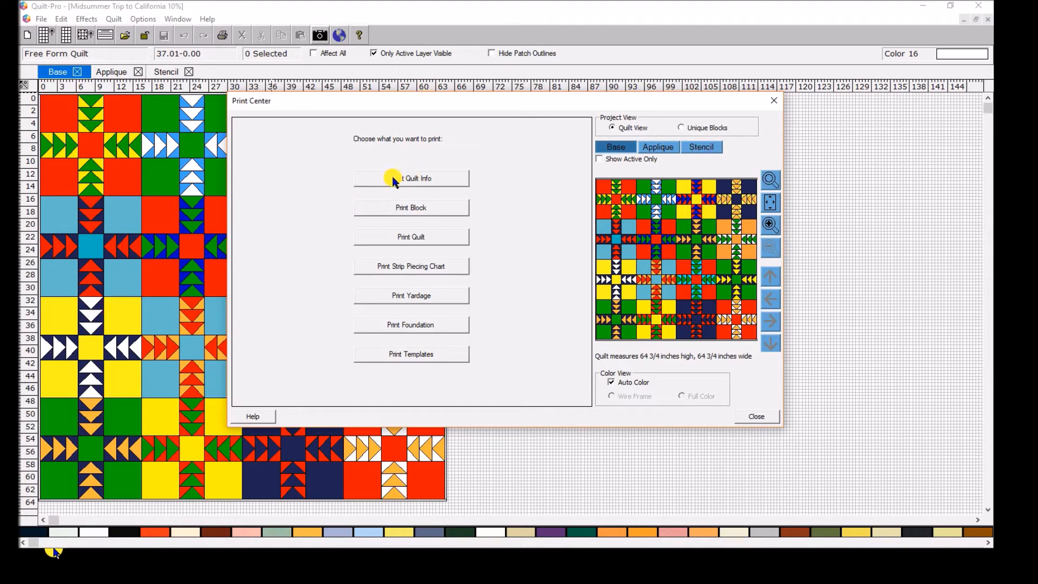
- Preview the quilt info printout, close the preview and return to the list of print choices
click(368, 180)
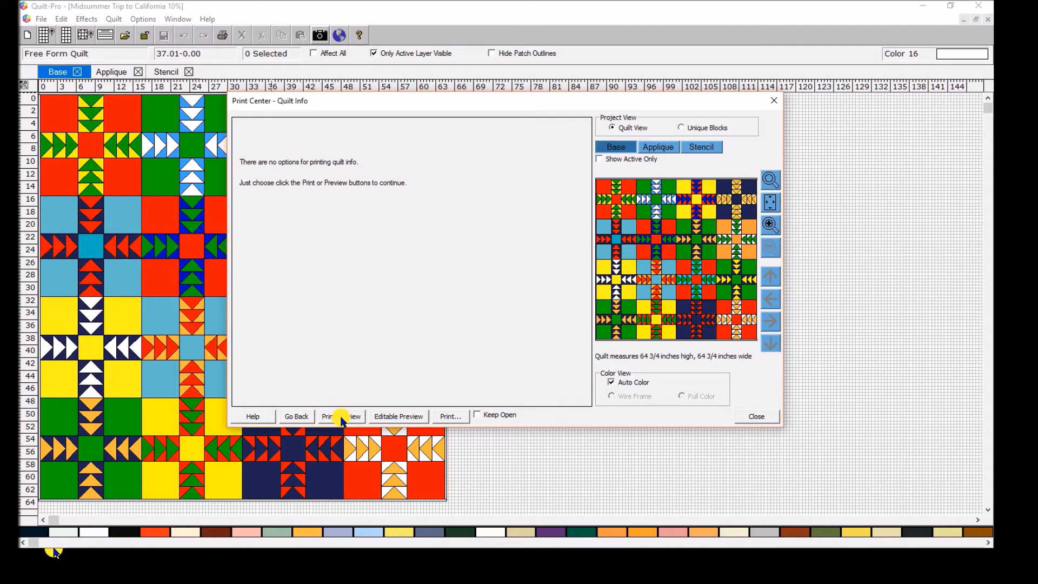
click(344, 417)
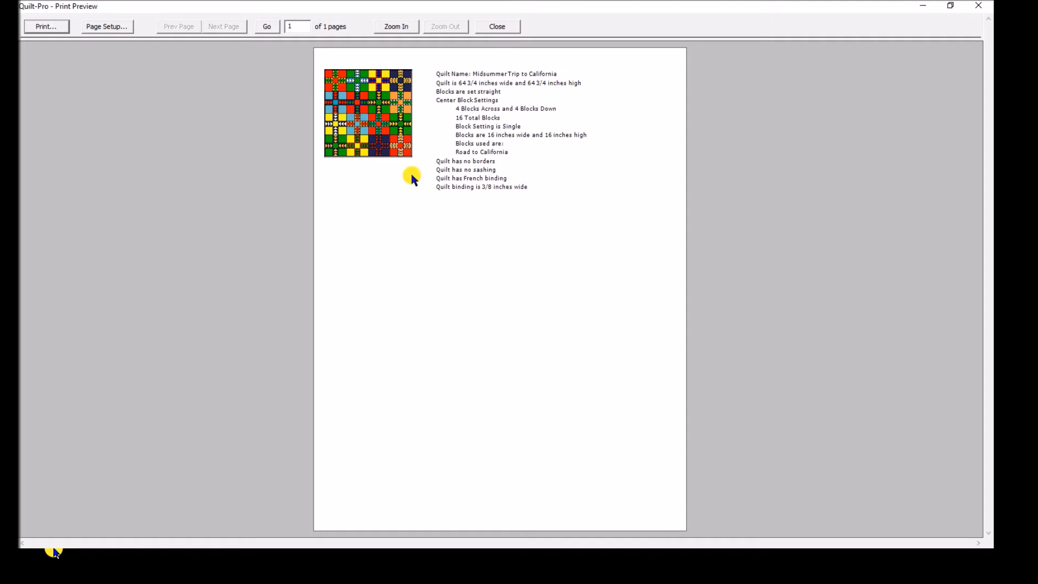
mouse_move(512, 231)
click(498, 27)
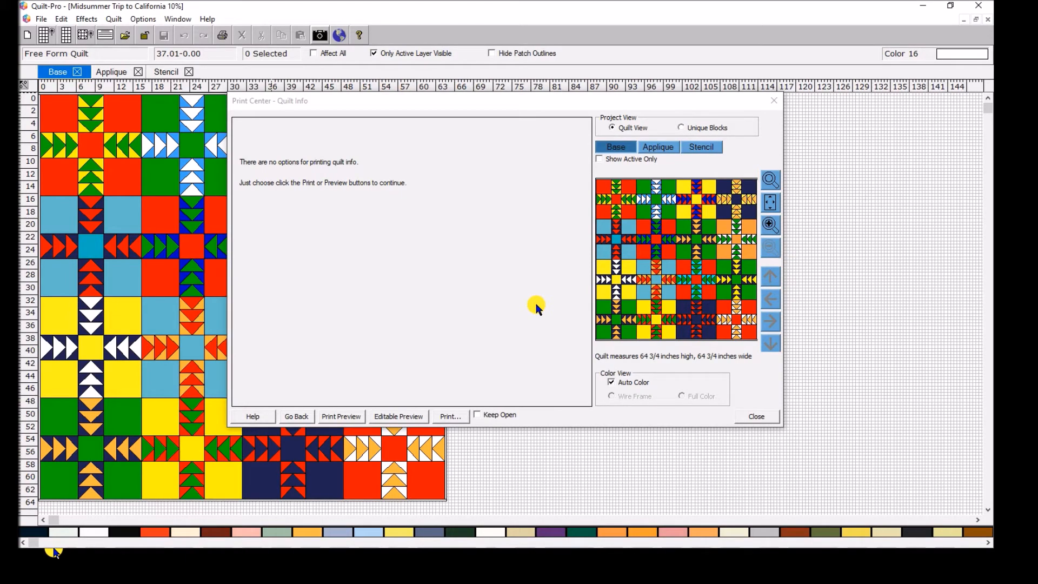
click(296, 421)
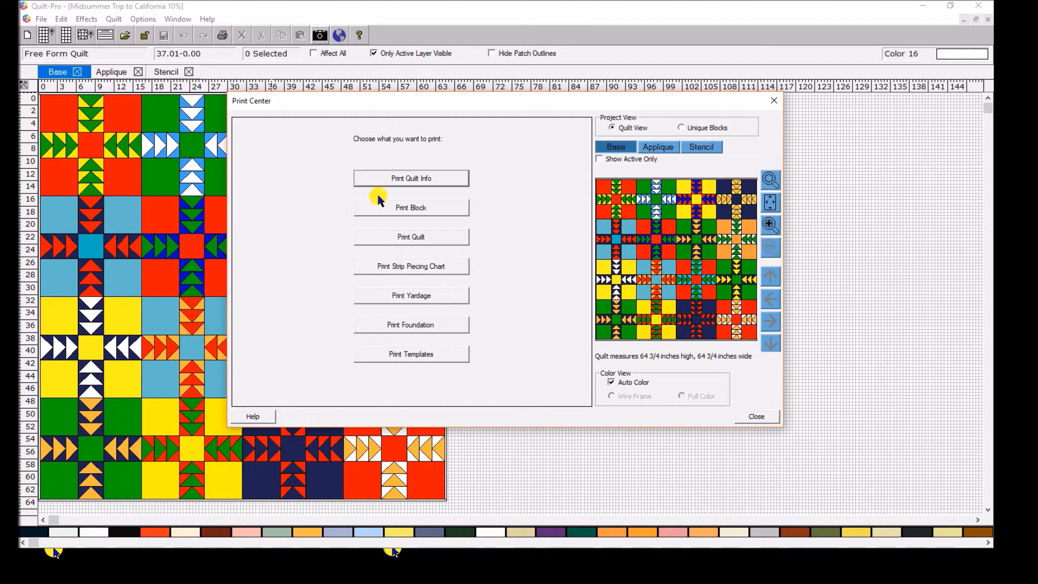
- Set the block printout to actual size on multiple pages, centered on the paper, with page align marks and outlines only
click(404, 207)
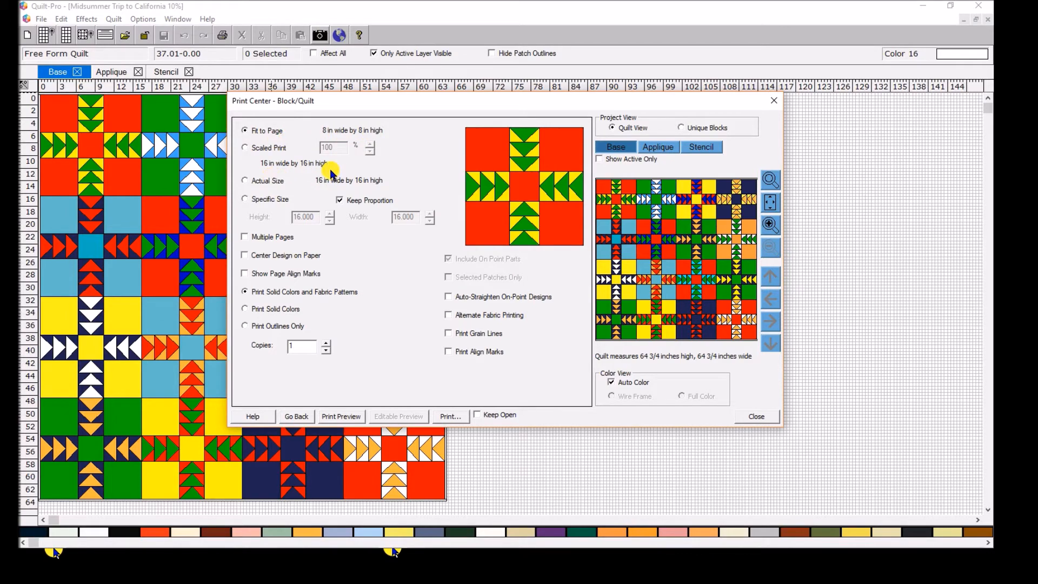
click(246, 182)
click(244, 308)
click(245, 238)
click(245, 255)
click(244, 274)
click(245, 326)
- Preview all four pages of the block printout, close the preview and return to the print choices
click(346, 418)
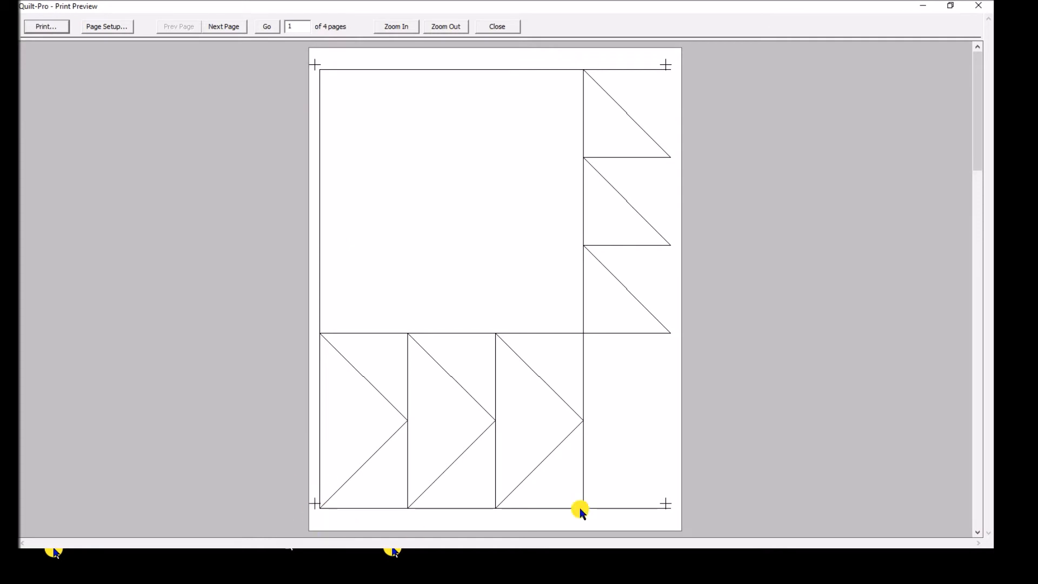
click(223, 29)
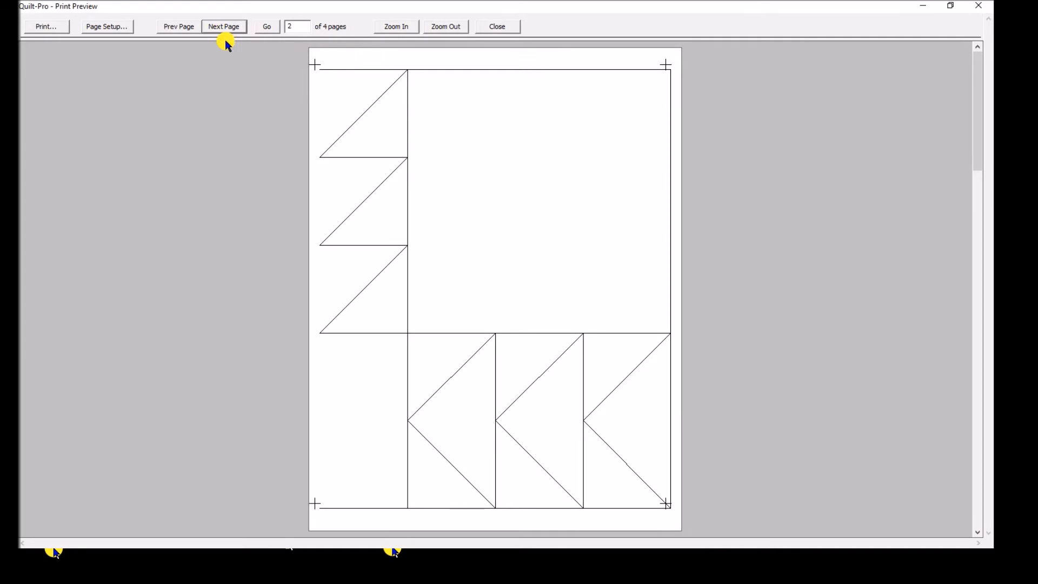
click(221, 27)
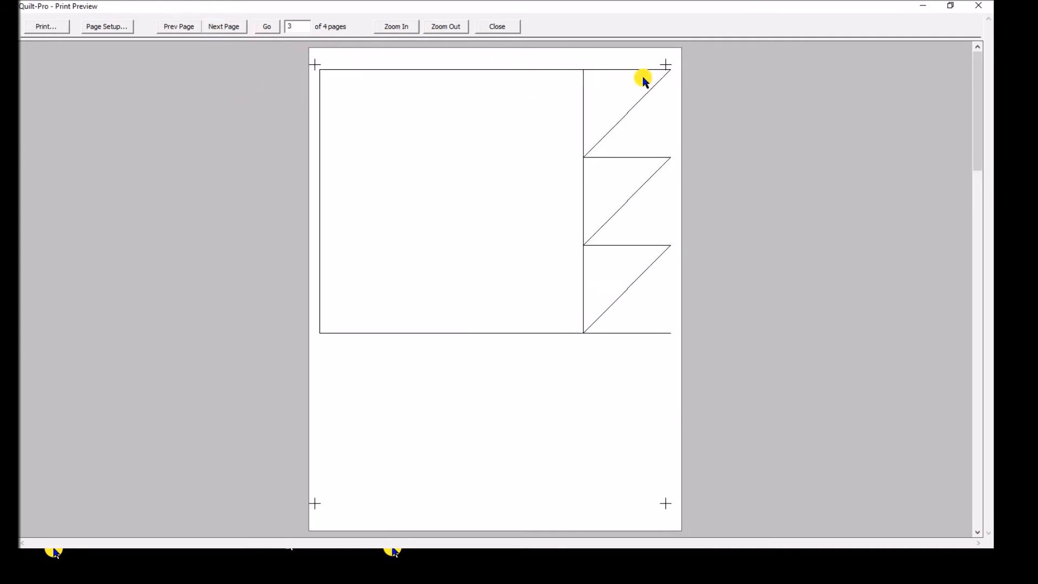
click(233, 30)
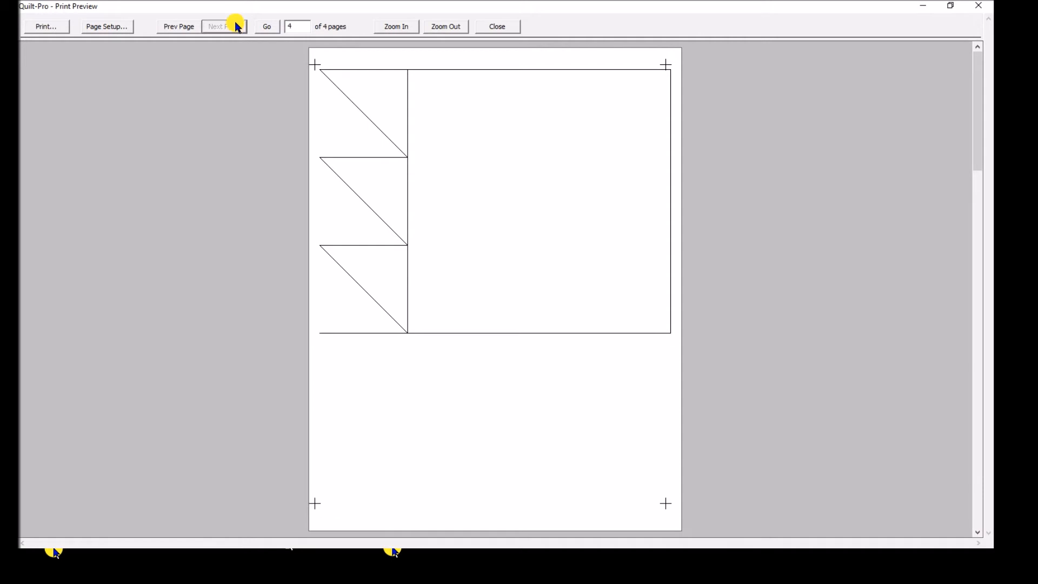
click(500, 25)
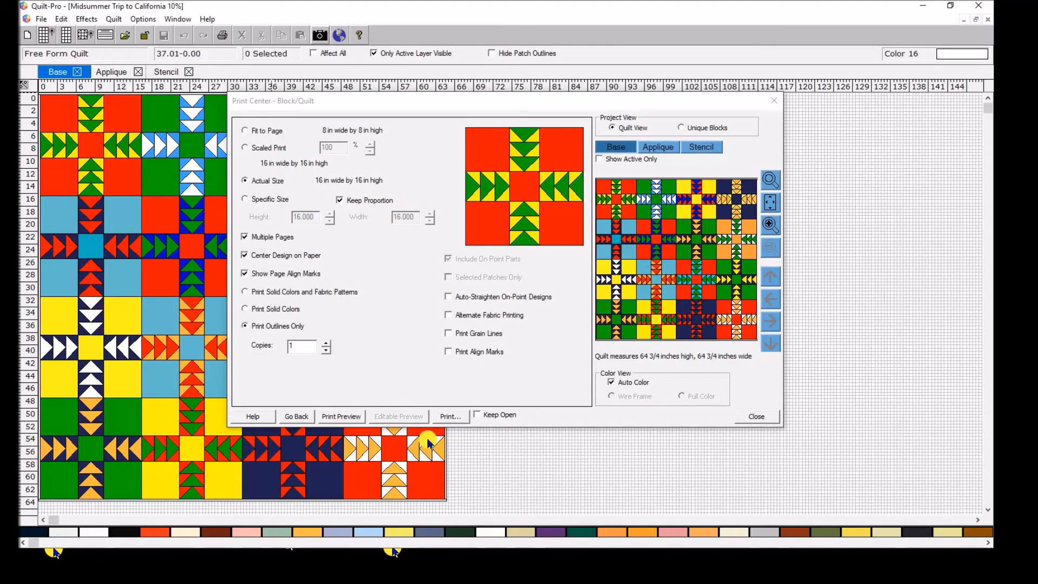
click(291, 417)
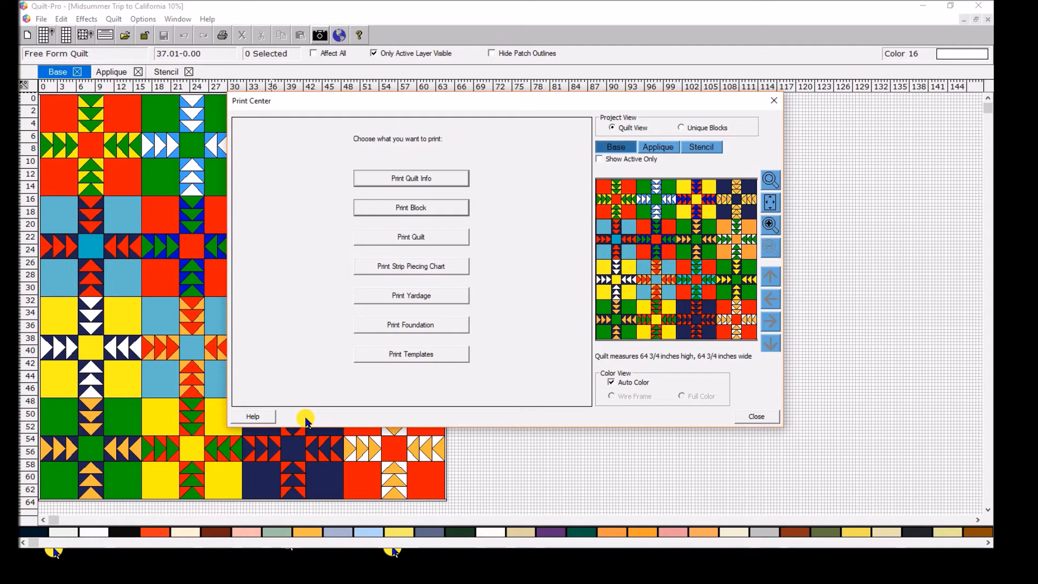
- Set the whole-quilt printout to fit the page in solid colors, centered, with multiple pages and page align marks off
click(417, 241)
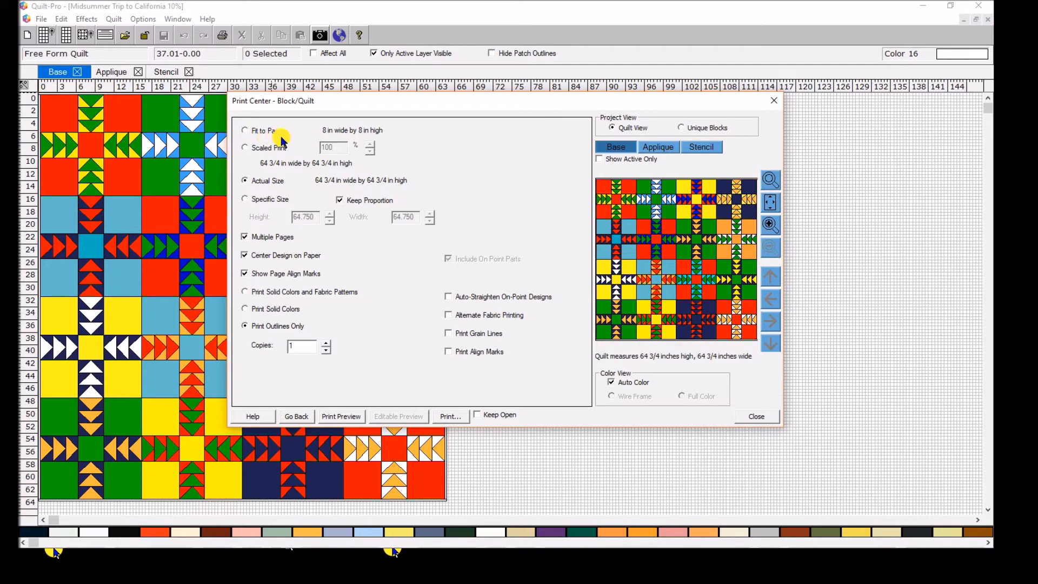
click(245, 130)
click(245, 181)
click(244, 132)
click(244, 237)
click(244, 256)
click(245, 274)
click(245, 308)
- Preview the whole-quilt printout, close the preview and return to the print choices
click(350, 417)
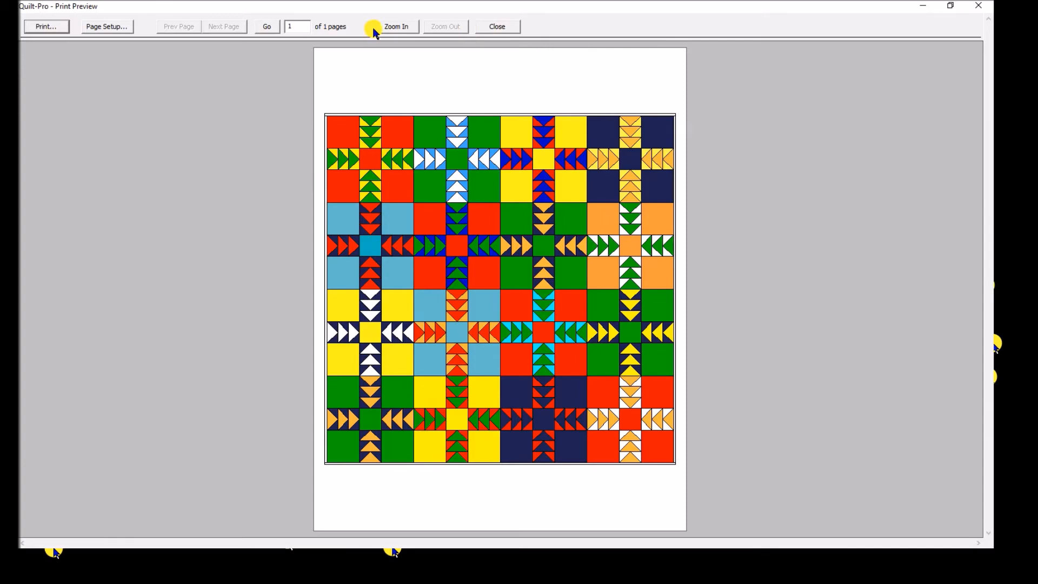
click(500, 28)
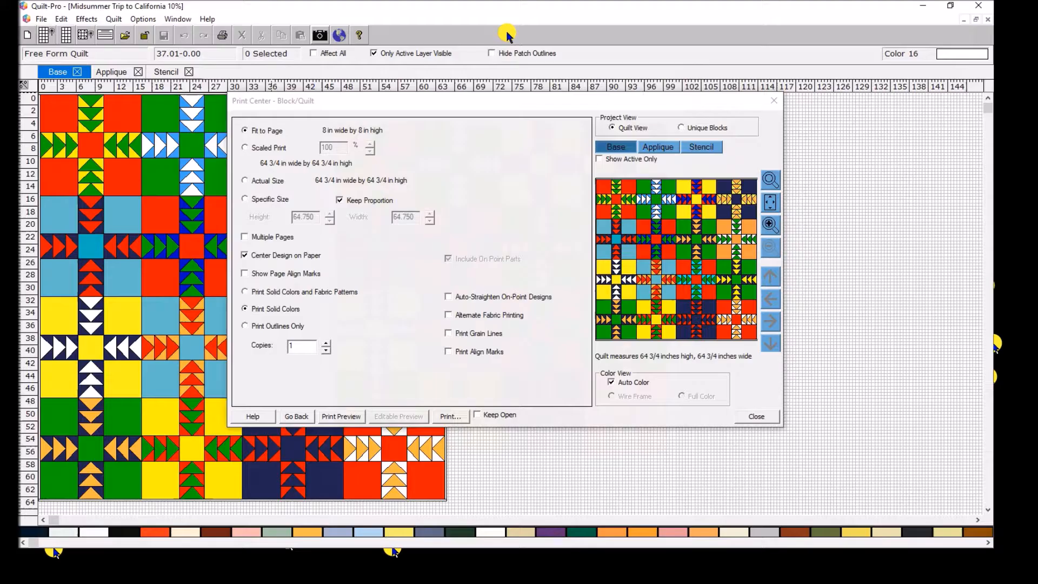
click(297, 418)
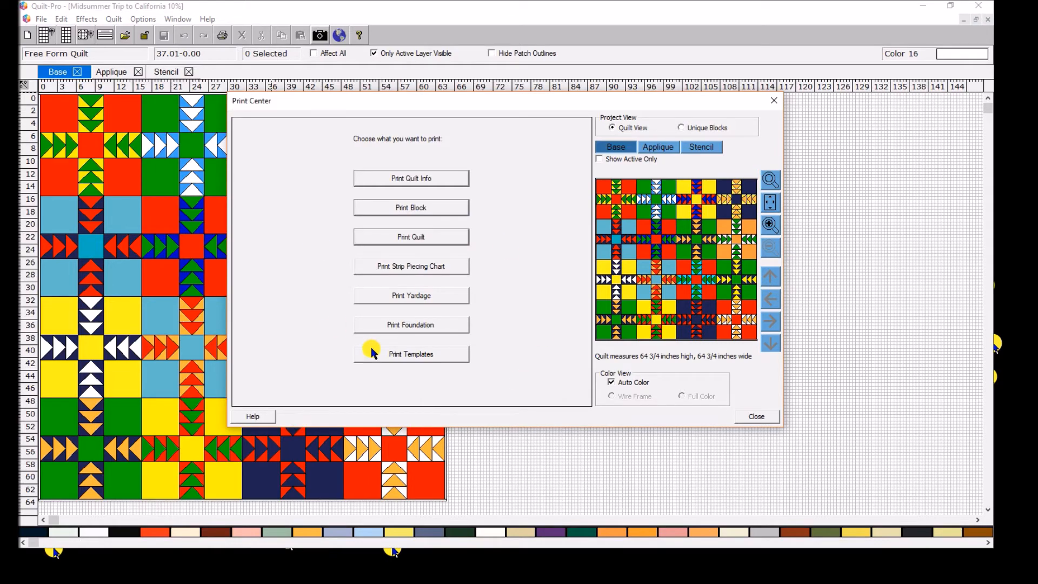
- Set up a strip piecing chart for the whole quilt that charts blocks only, without borders or sashes
click(428, 267)
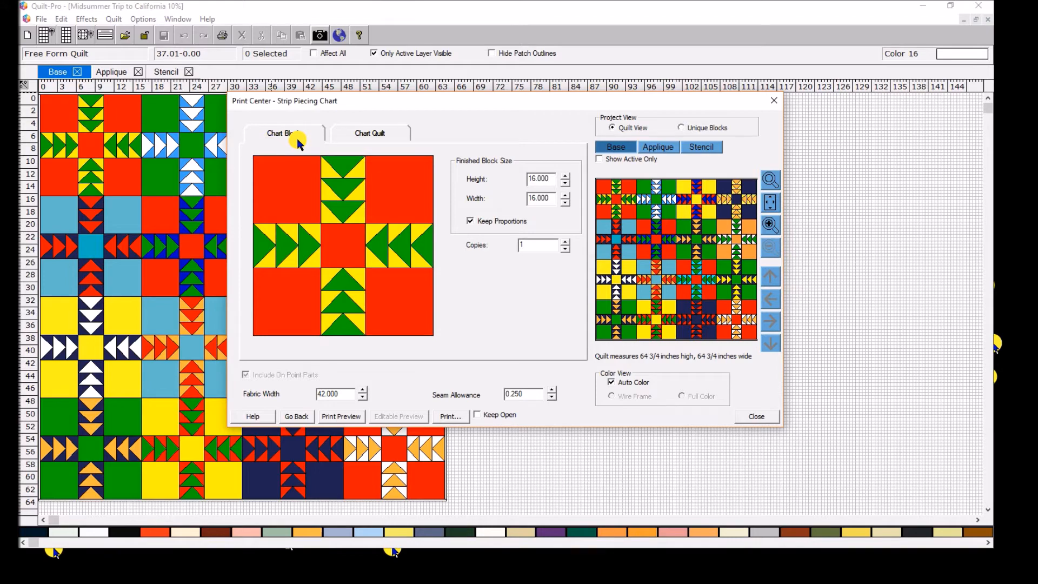
click(399, 132)
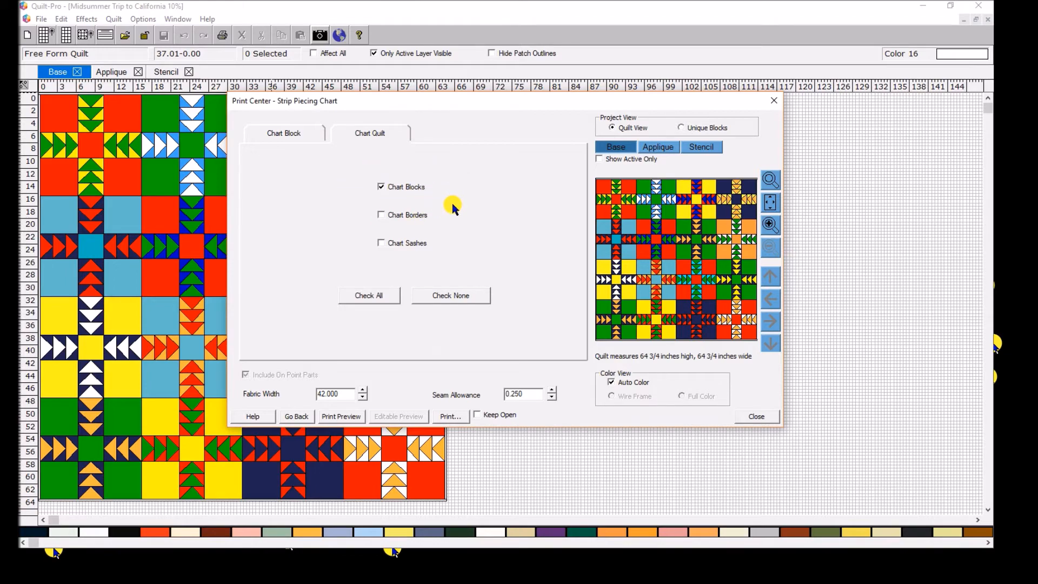
click(381, 215)
click(381, 243)
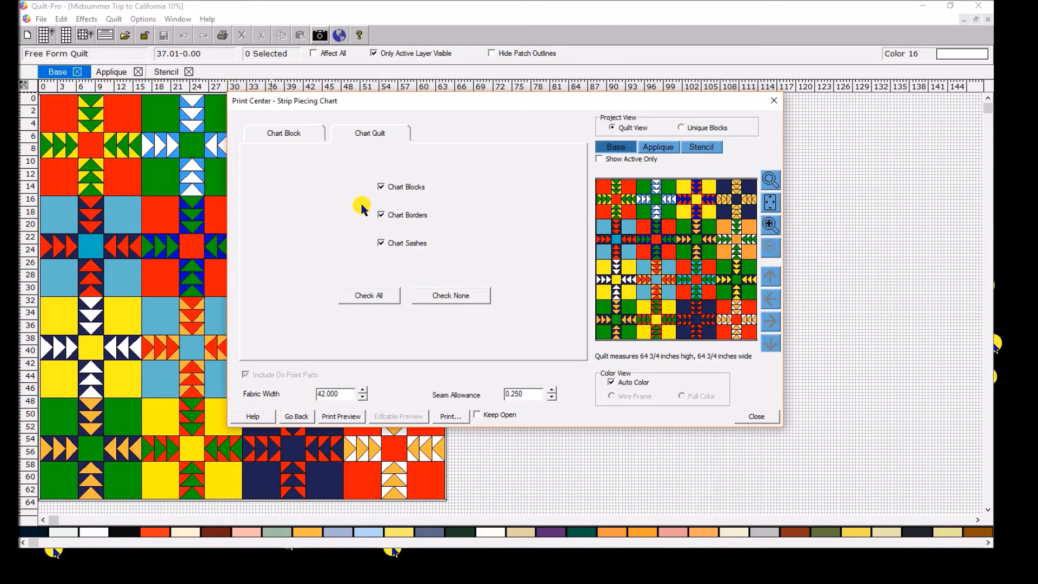
click(381, 214)
click(380, 239)
- Preview the first four pages of the strip piecing chart, close the preview and return to the print choices
click(343, 417)
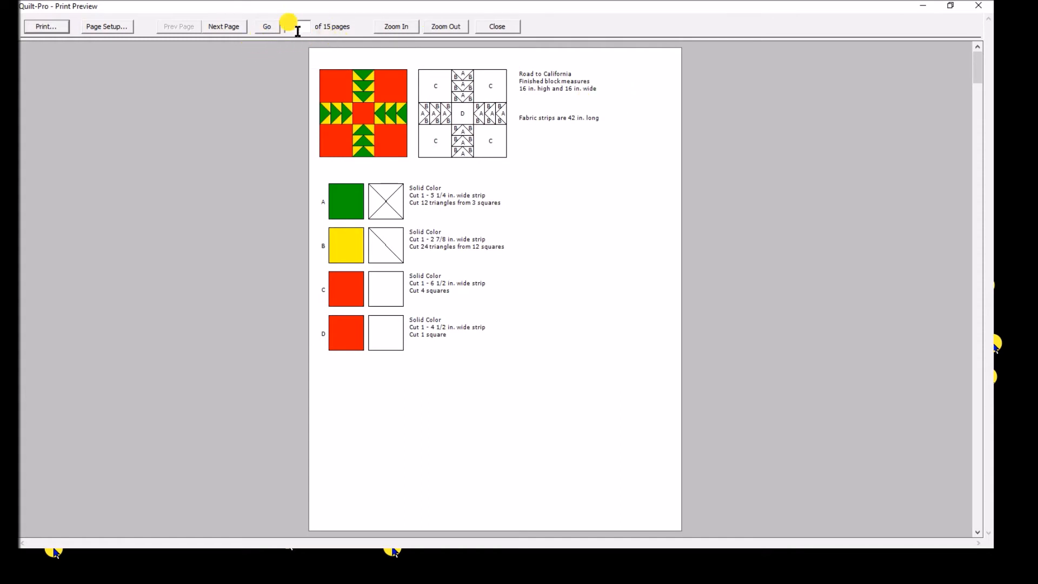
click(231, 27)
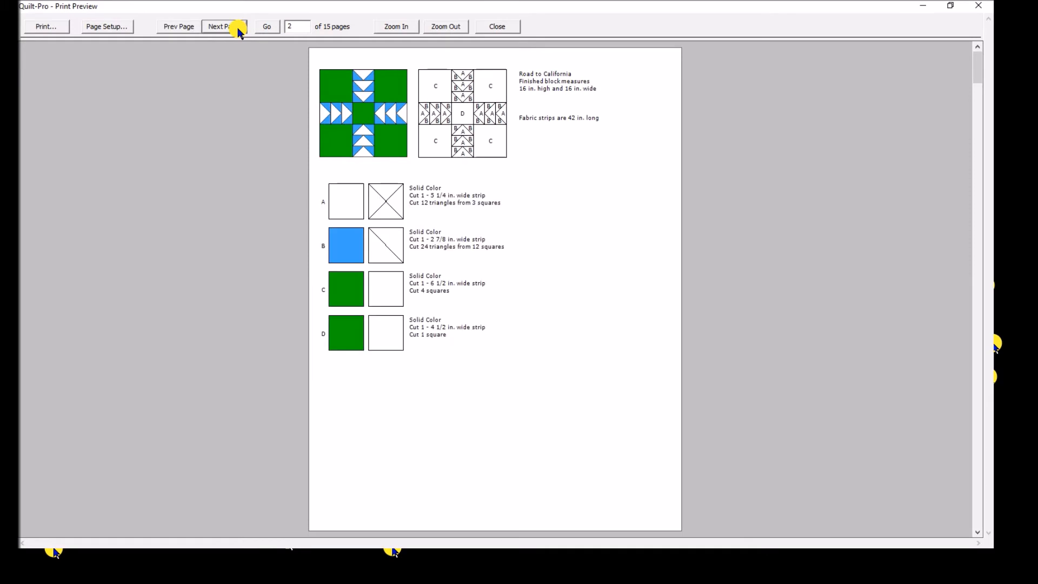
click(238, 31)
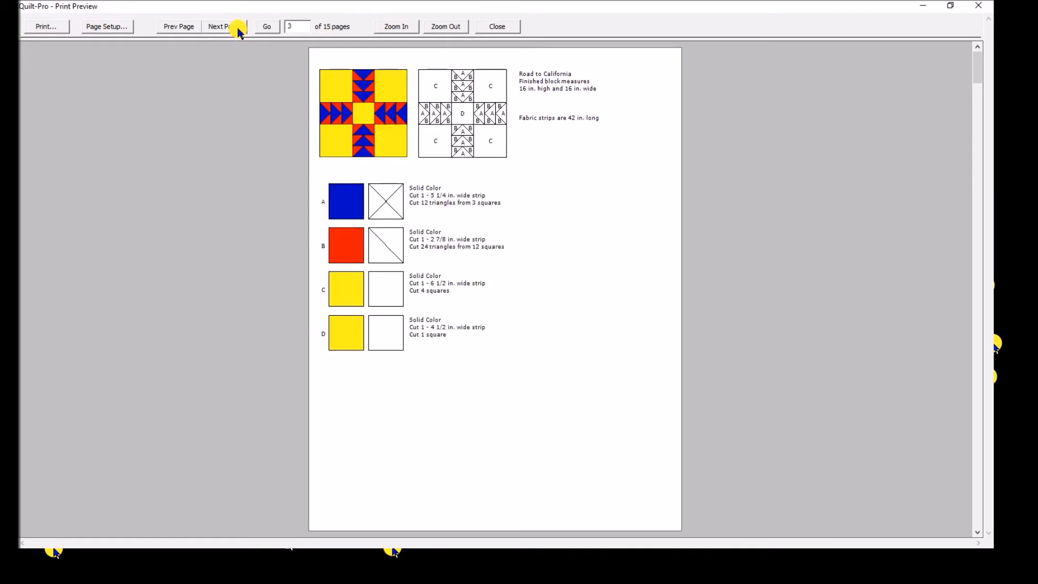
click(238, 31)
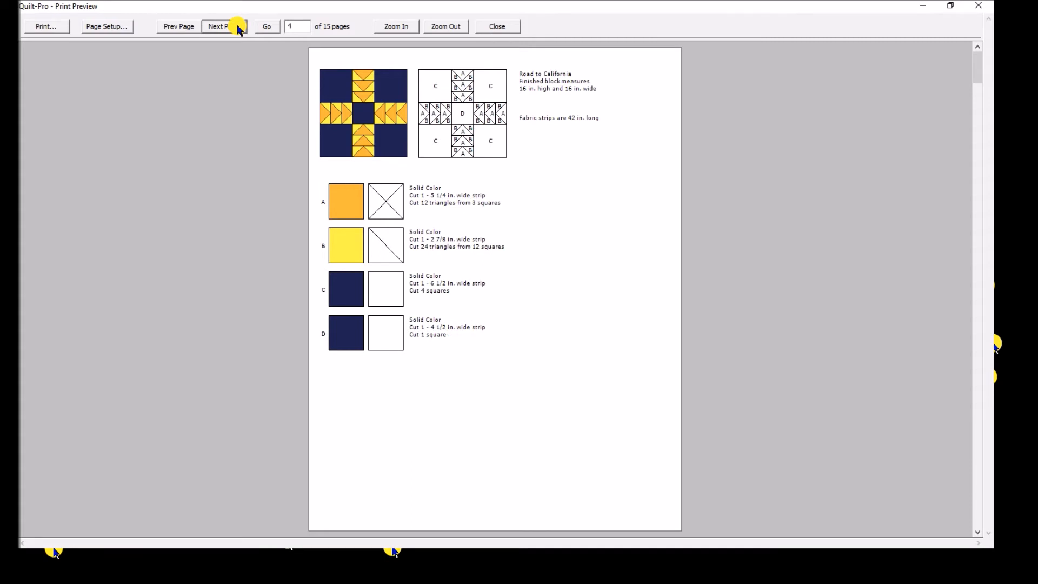
click(497, 26)
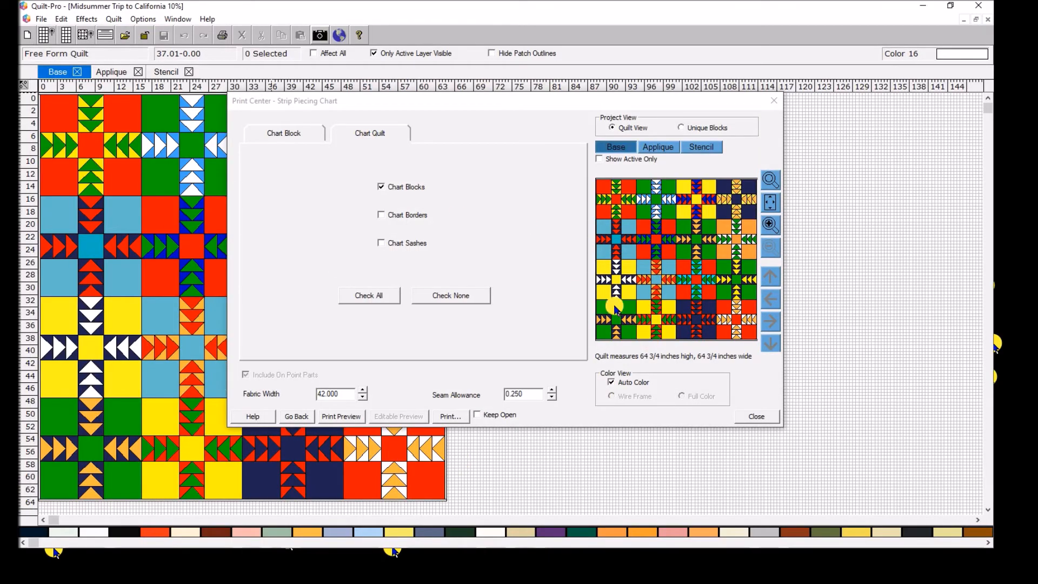
click(297, 416)
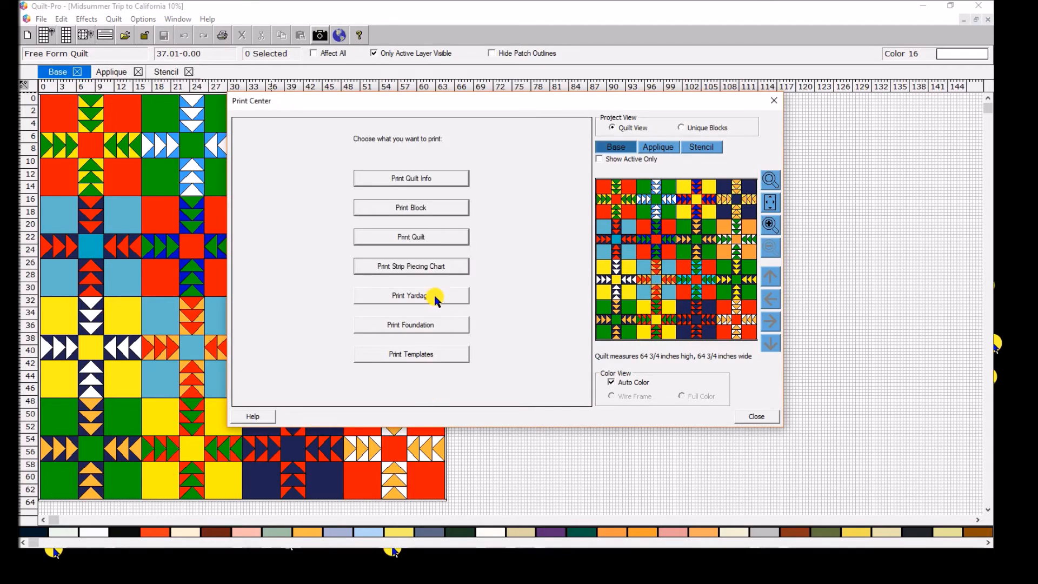
- Set up the yardage calculation with a 1/8 Yard Fudge Factor, including backing and leaving out borders and sashes
click(411, 295)
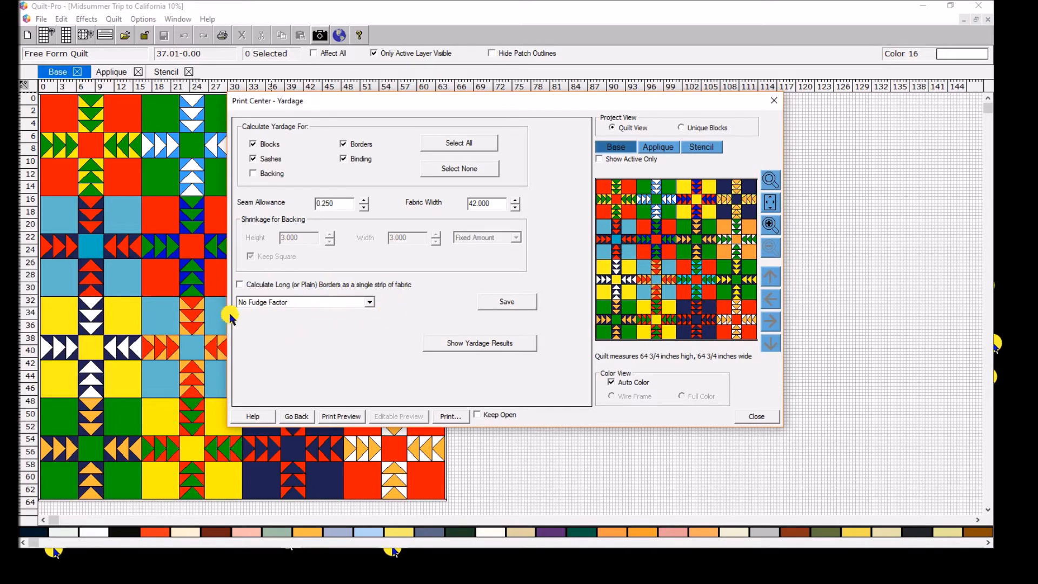
click(371, 302)
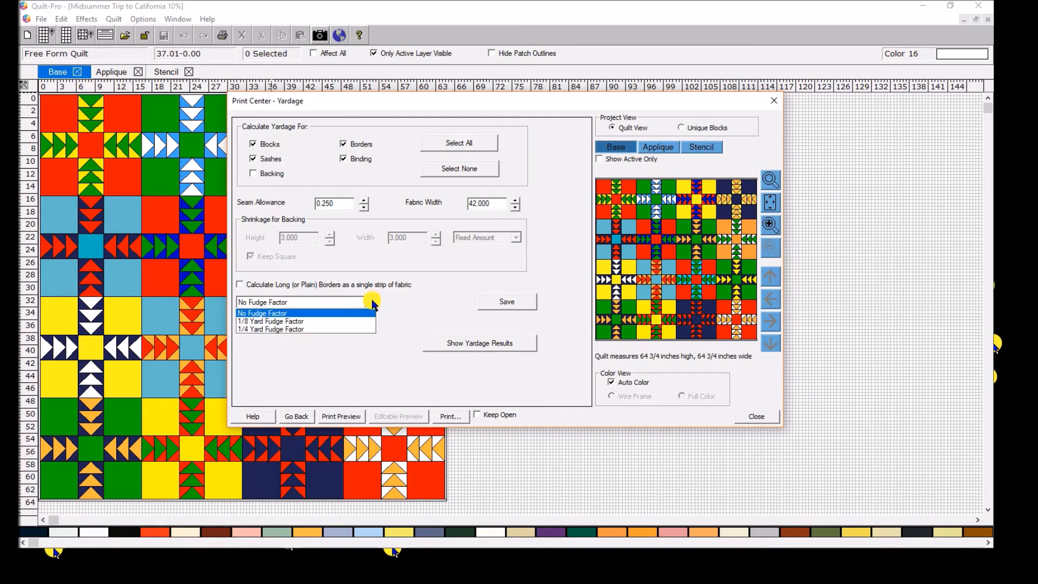
click(301, 322)
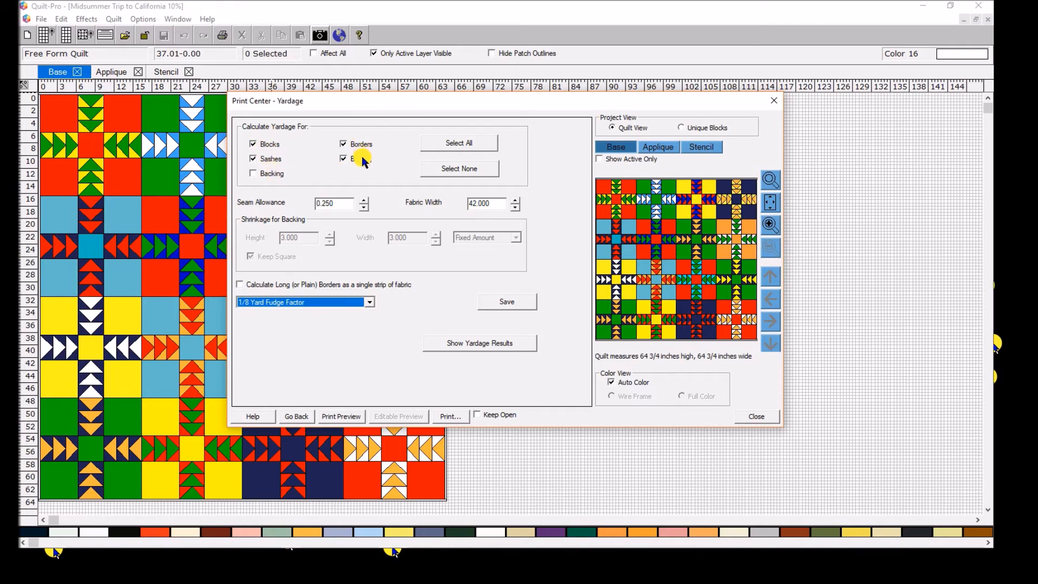
click(253, 174)
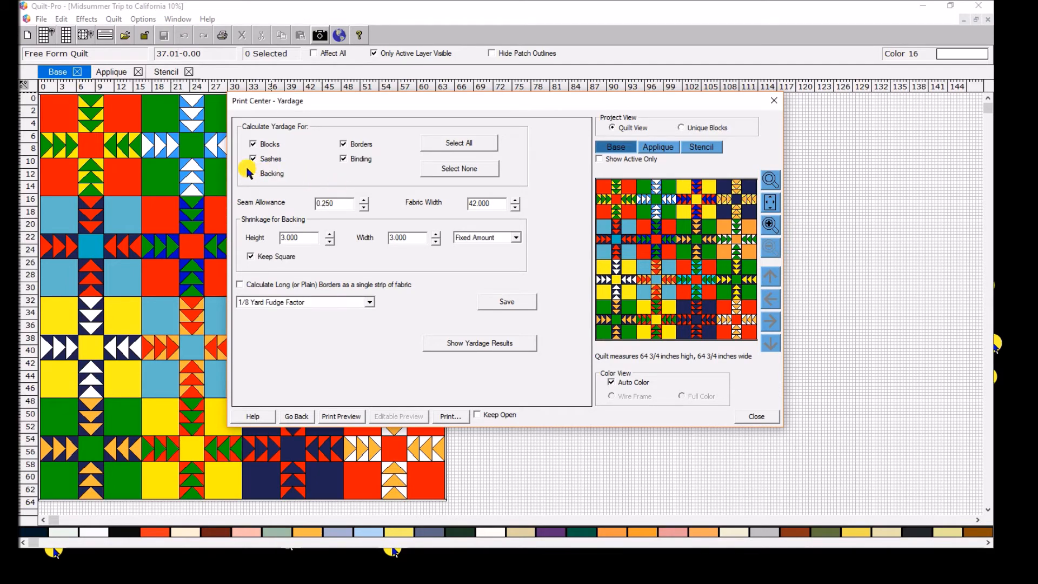
click(342, 142)
click(252, 159)
- Show the yardage results and review the fabric list from the first color through the backing fabric
click(494, 346)
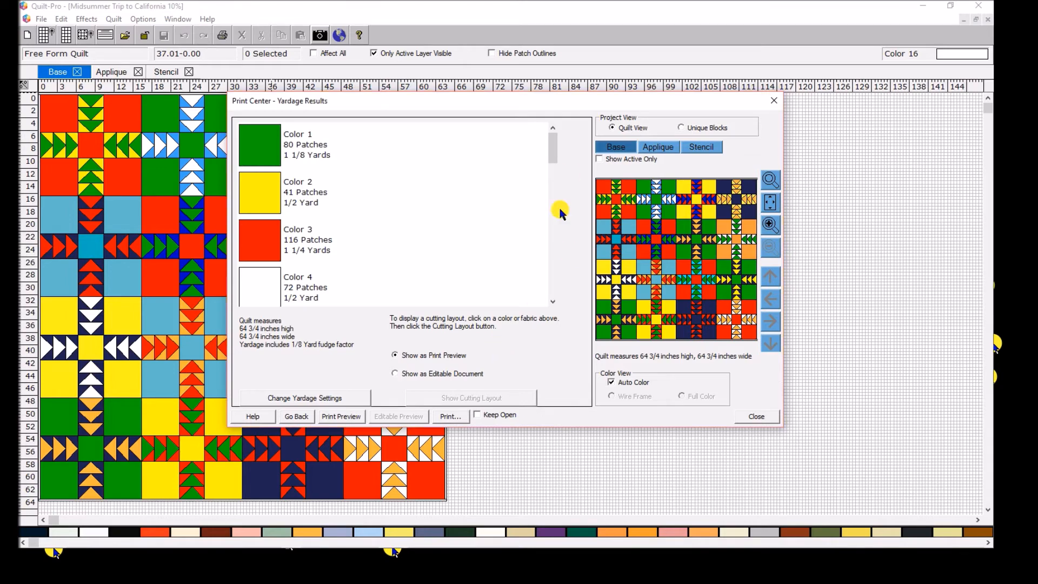
click(554, 148)
drag(554, 149, 557, 285)
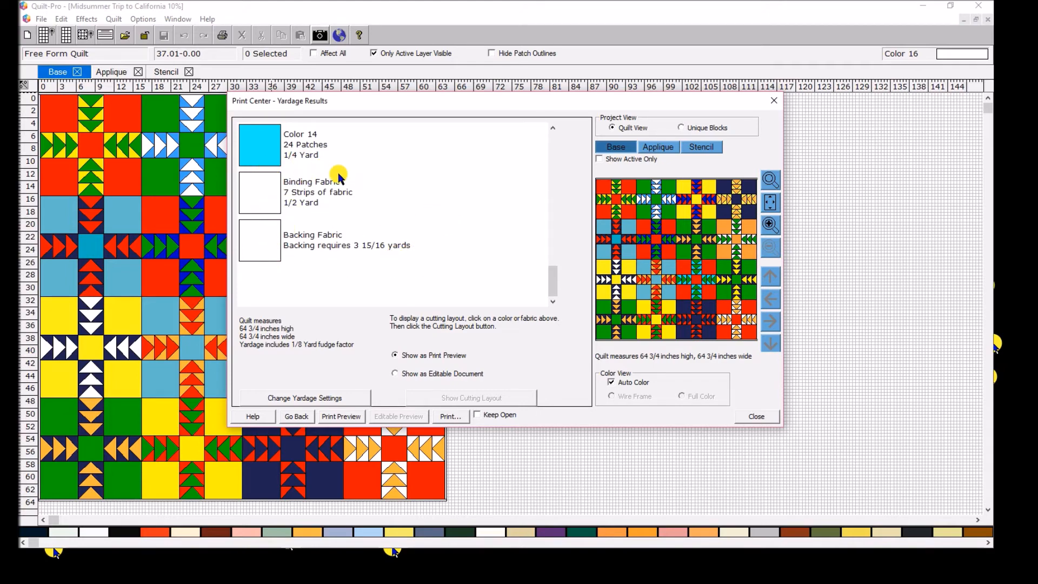
drag(553, 279, 531, 118)
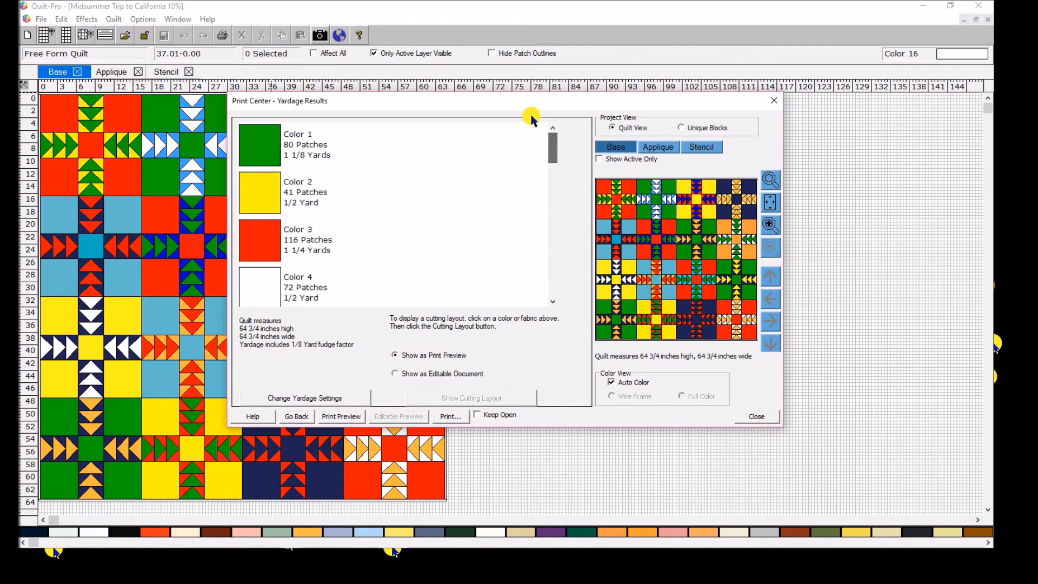
- Set the yardage results to show as an editable document and preview all three pages of the yardage printout
click(395, 374)
click(342, 416)
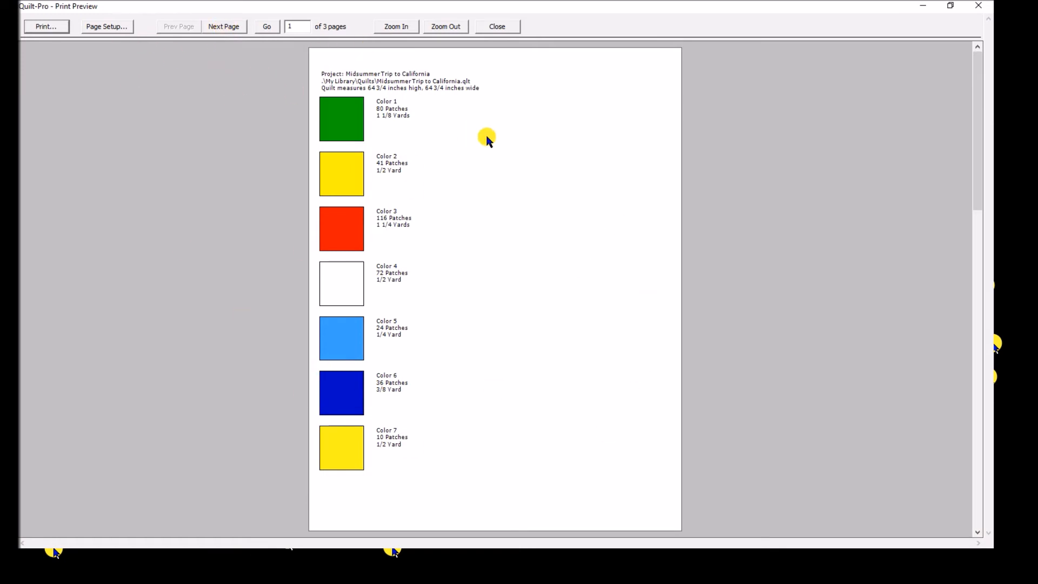
mouse_move(488, 140)
click(222, 27)
click(223, 27)
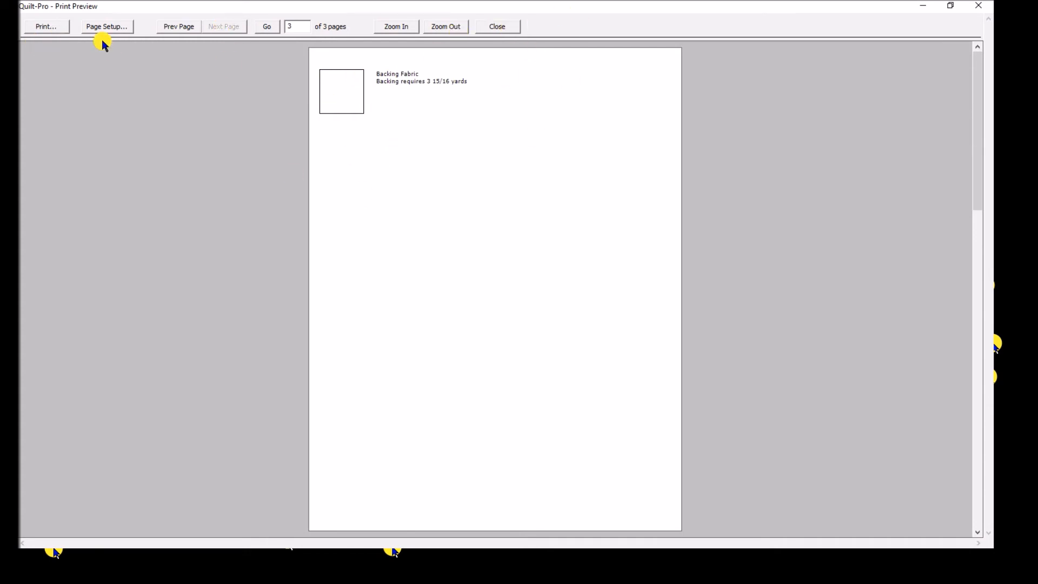
- Limit the yardage print range to pages 1 to 2 and close the print settings without printing
click(56, 31)
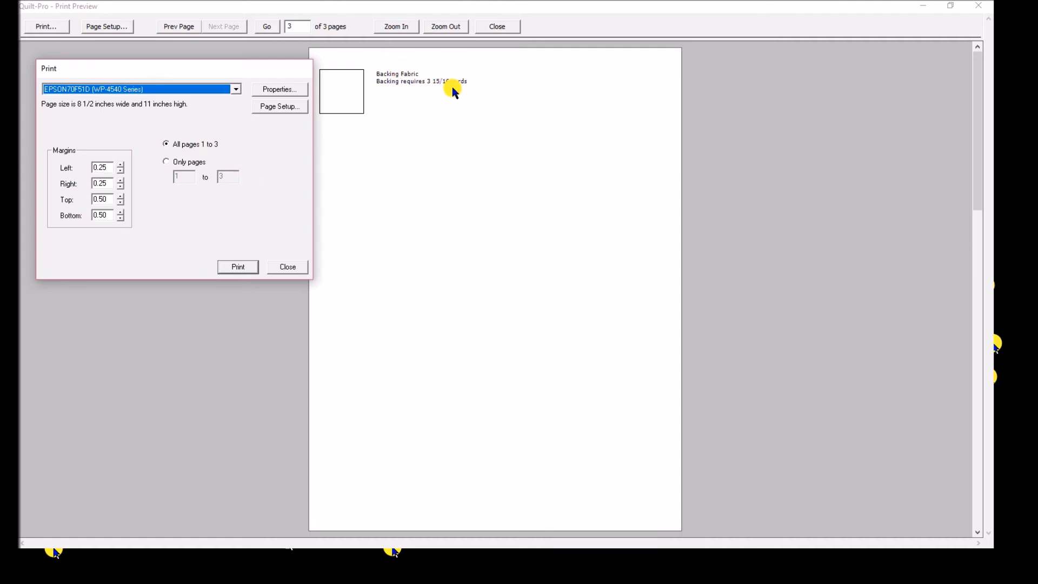
key(Escape)
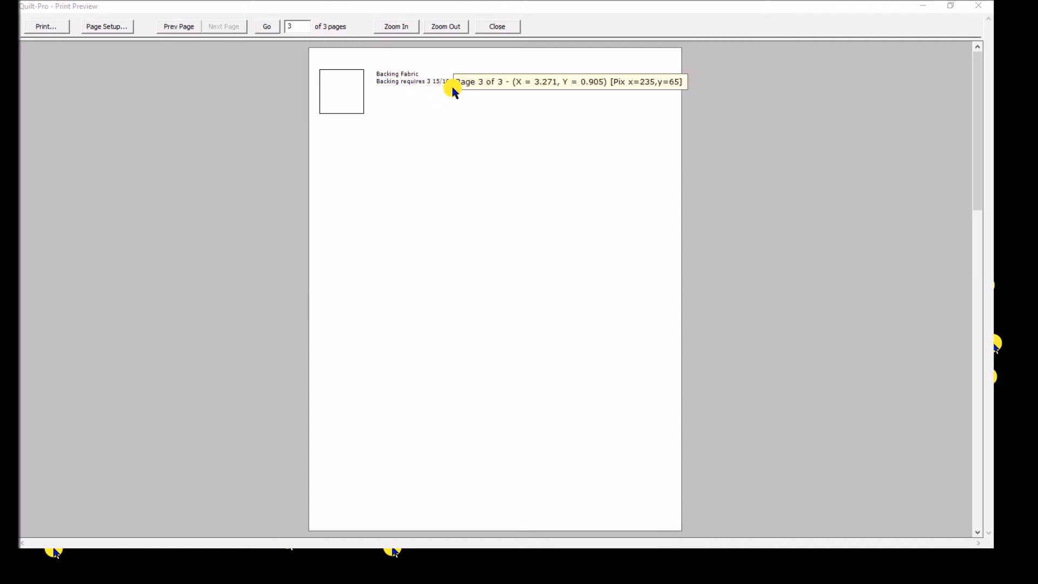
click(49, 26)
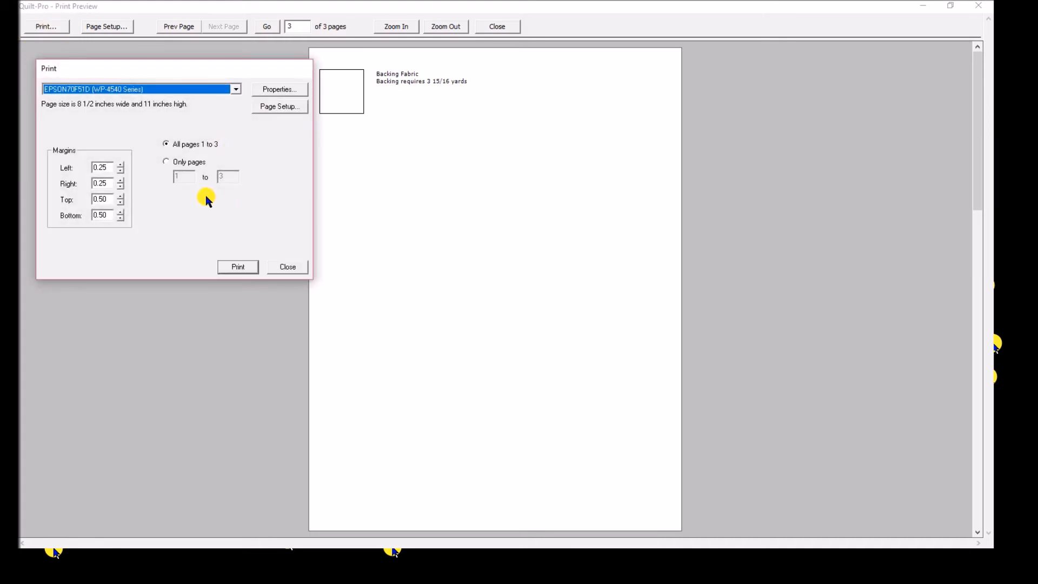
click(166, 161)
double_click(220, 176)
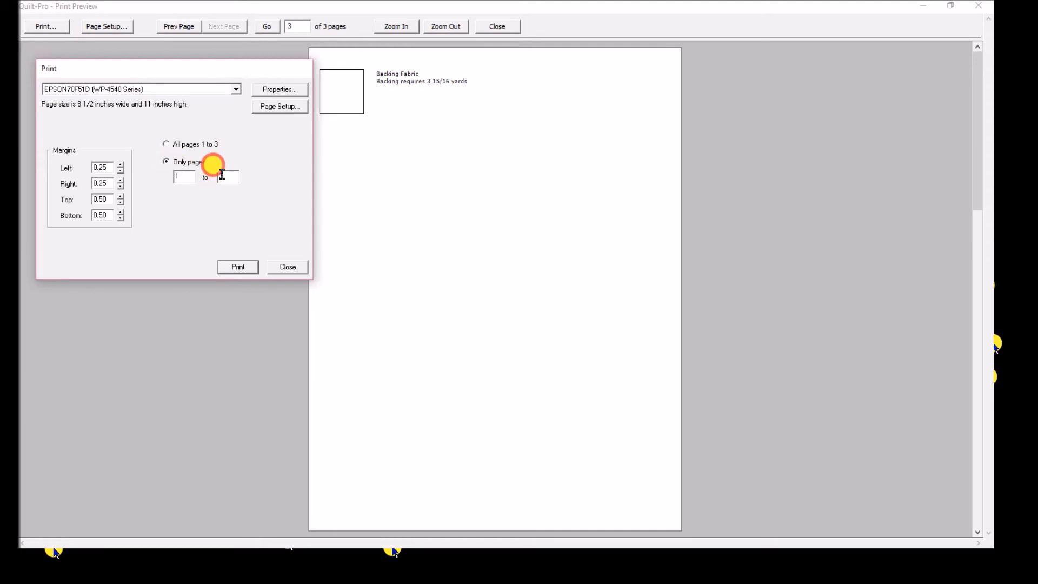
text(2)
click(292, 267)
- Close the yardage preview and the remaining print settings, and return to the print choices
click(506, 28)
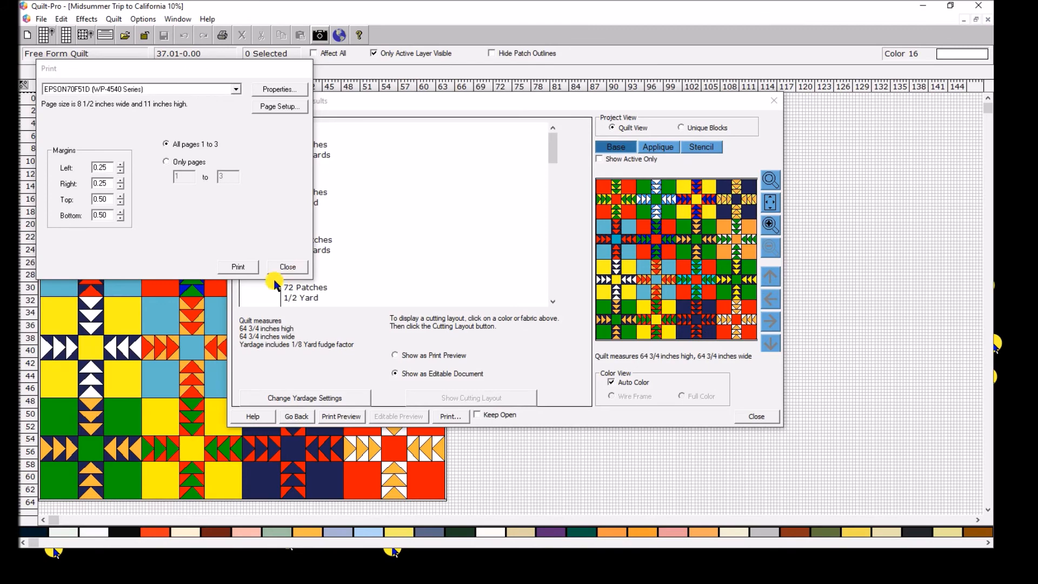
click(290, 267)
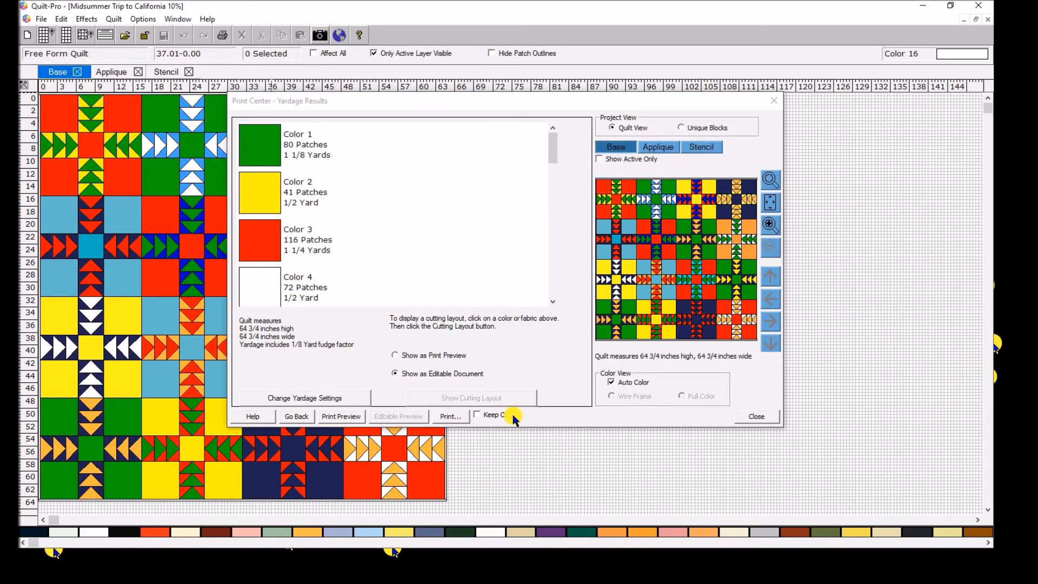
click(297, 417)
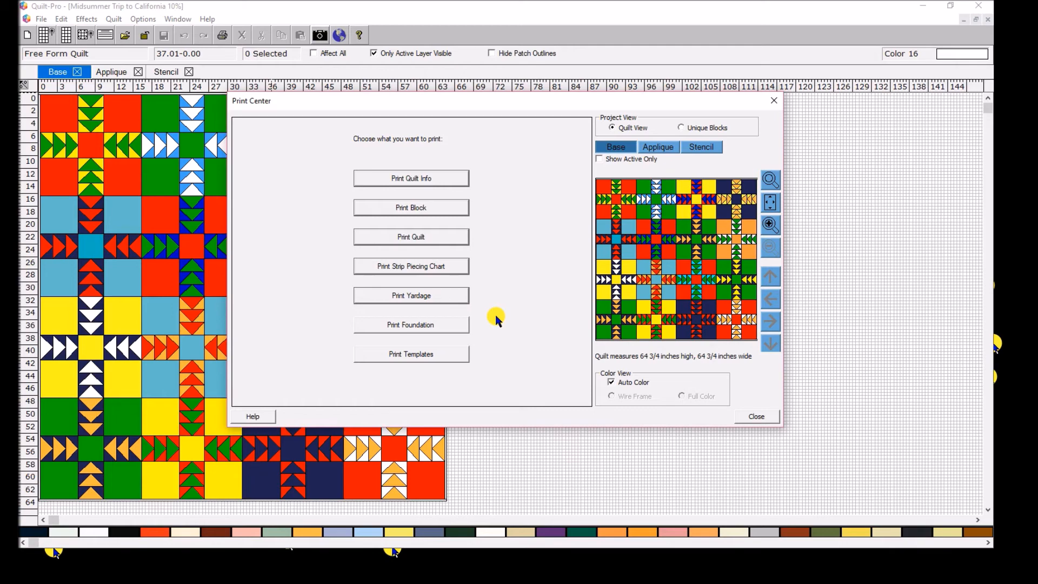
- Open the foundation printout for the unnumbered block and try its editable preview
click(410, 324)
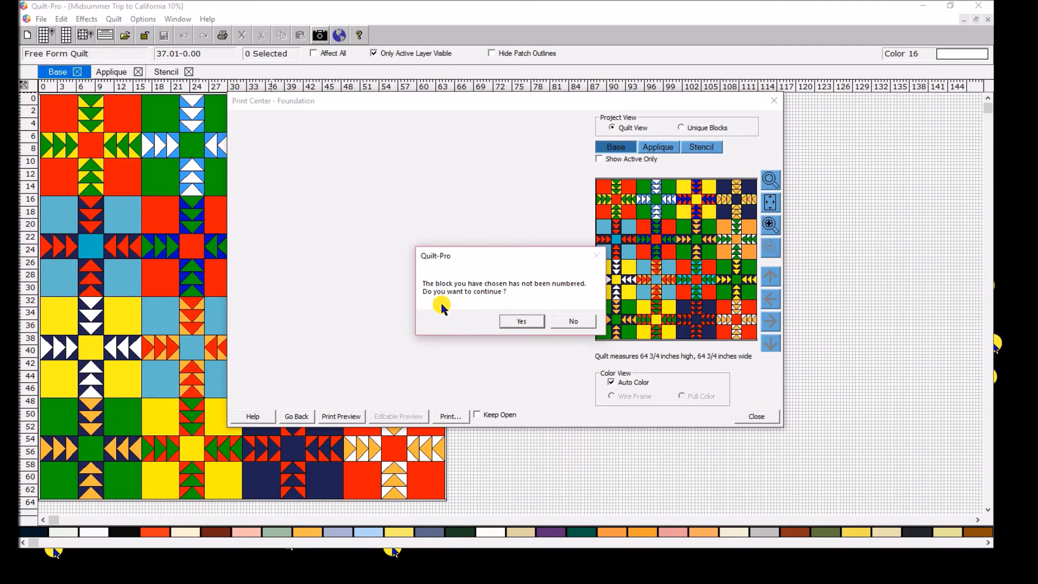
click(522, 321)
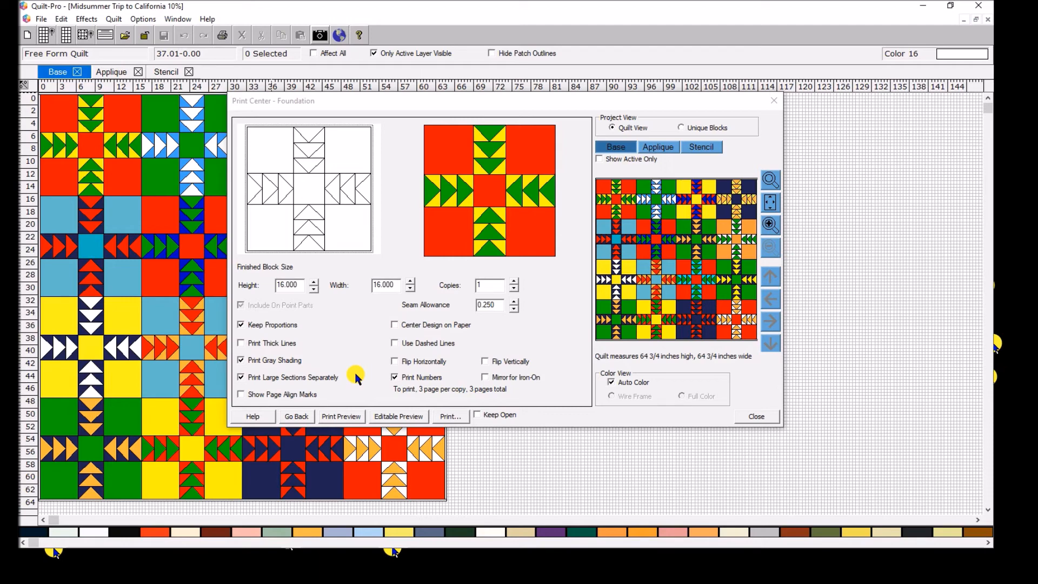
click(409, 418)
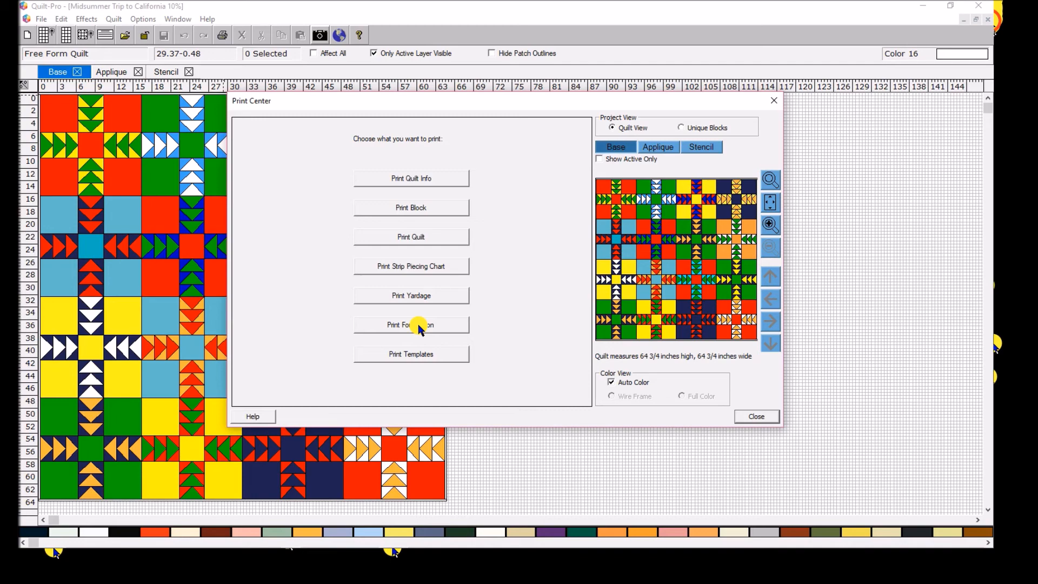
- Select the first Road to California block among the unique blocks and open its foundation printout, continuing without numbering
click(685, 129)
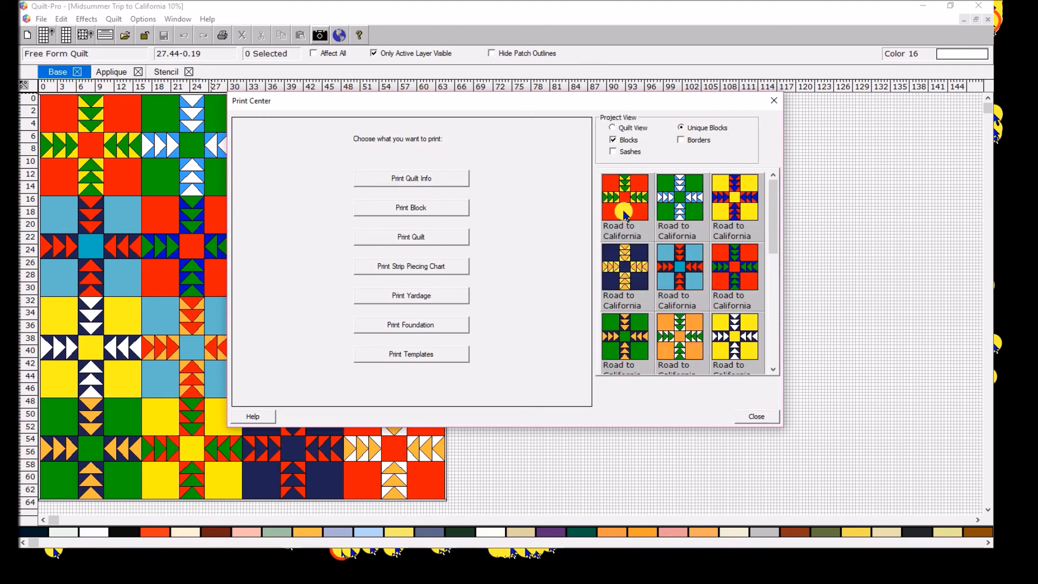
click(626, 216)
click(427, 327)
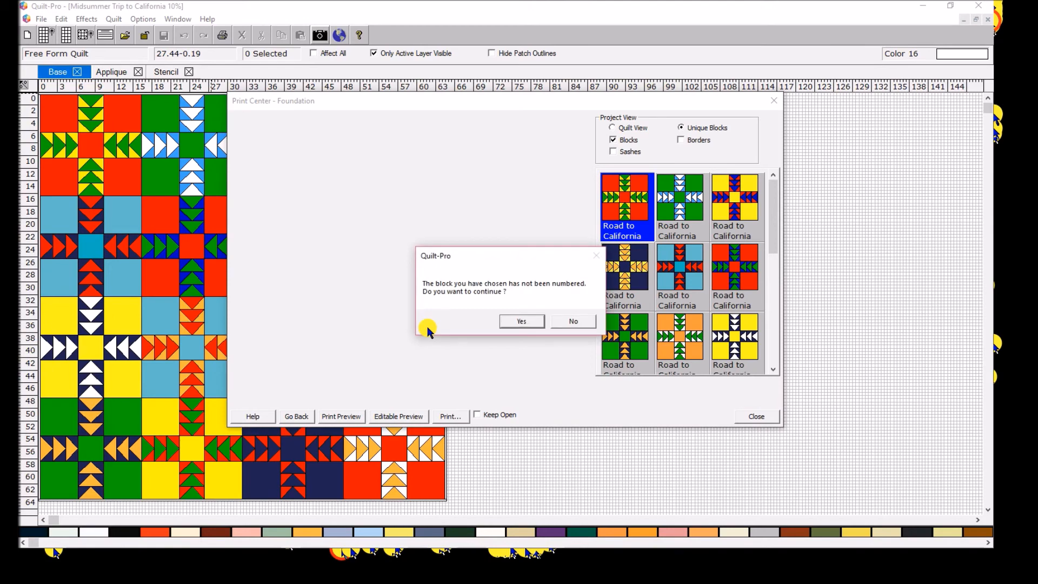
click(535, 321)
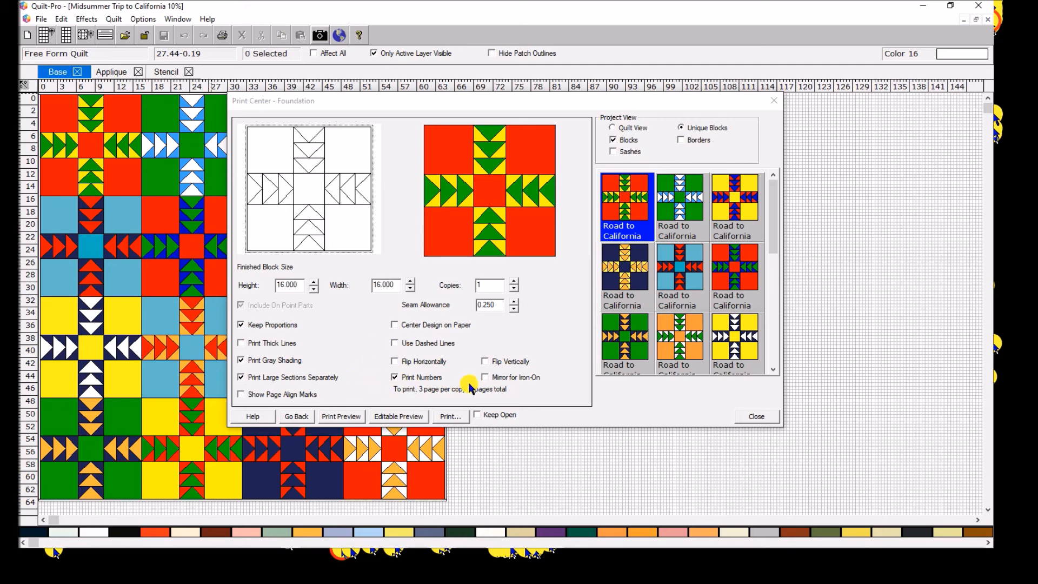
- Preview the first five pages of the block's foundation printout and close the preview
click(340, 416)
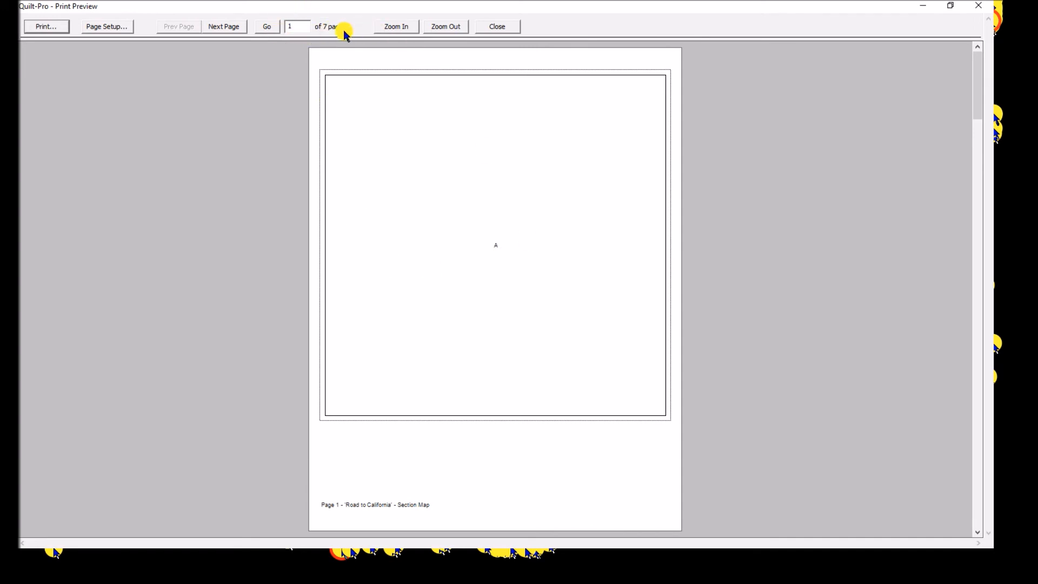
click(227, 28)
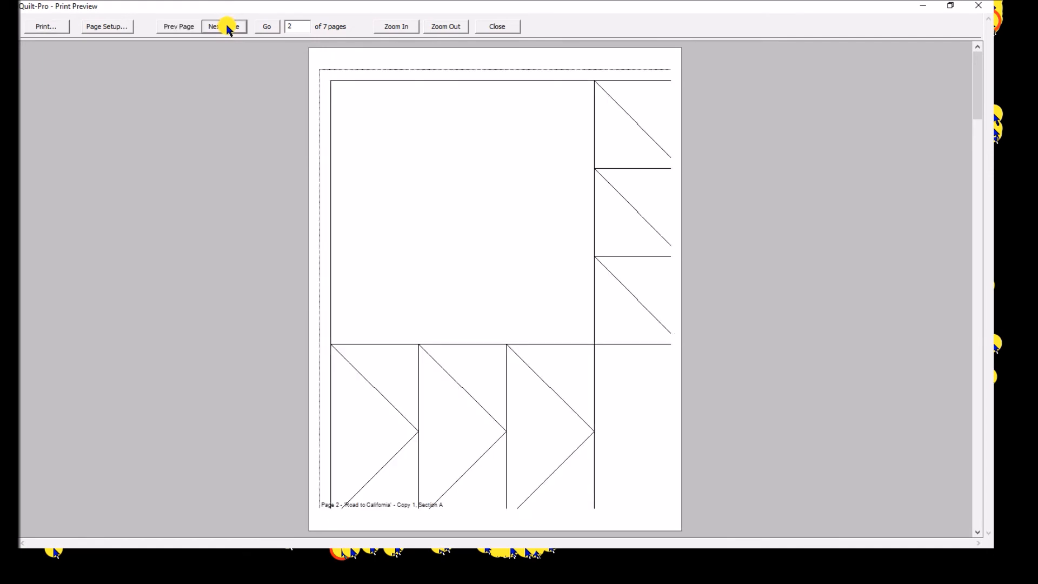
click(227, 27)
click(227, 28)
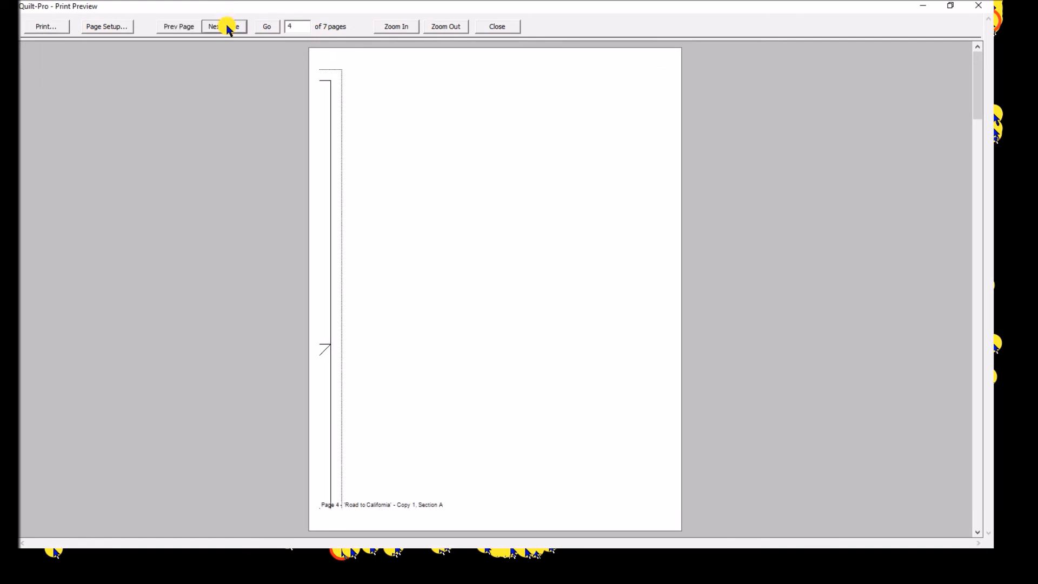
click(227, 28)
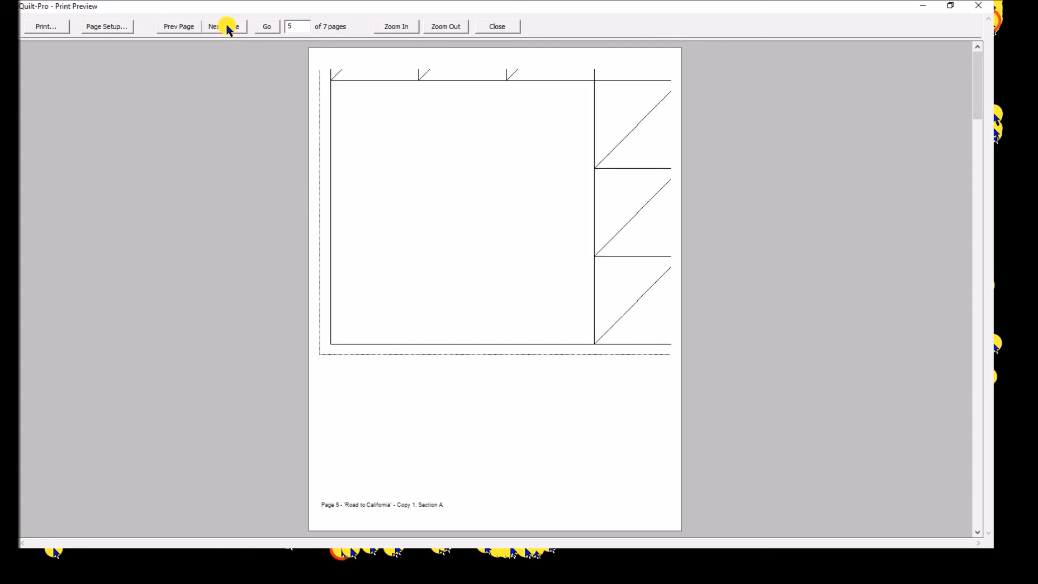
click(502, 27)
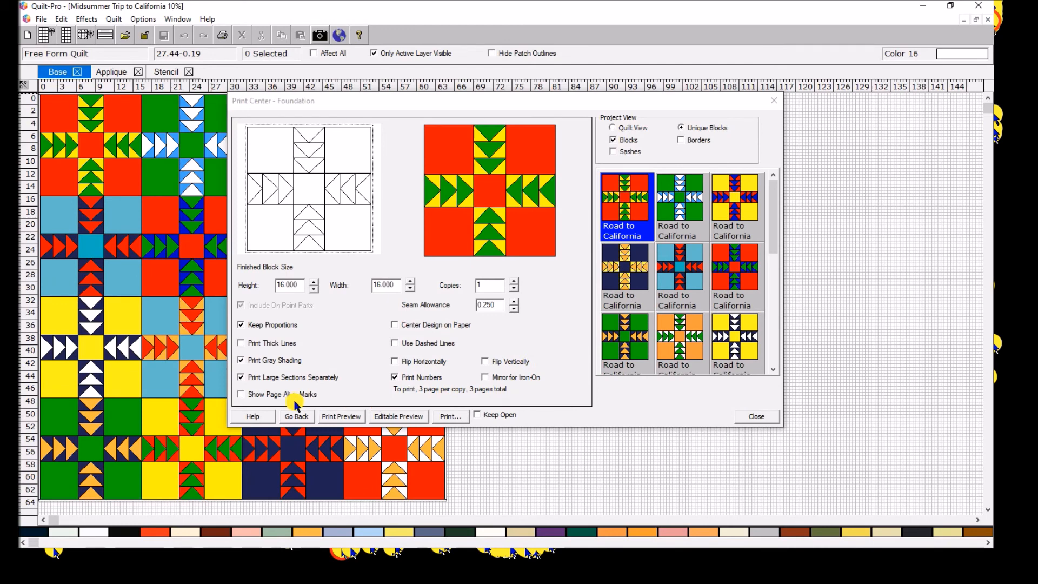
- Turn on page align marks and center the design on paper, preview all seven foundation pages and close the preview
click(241, 394)
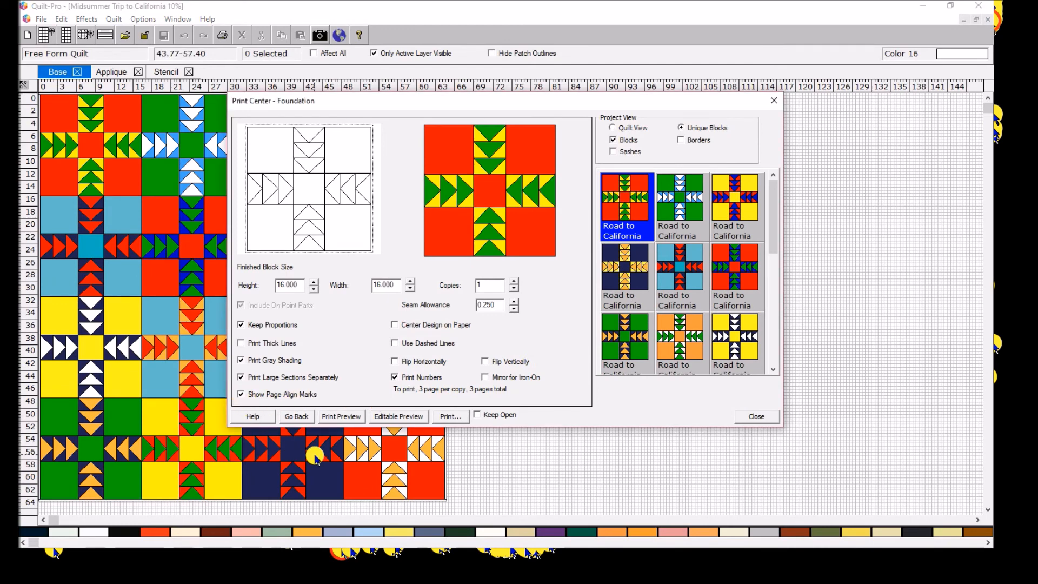
click(394, 324)
click(348, 416)
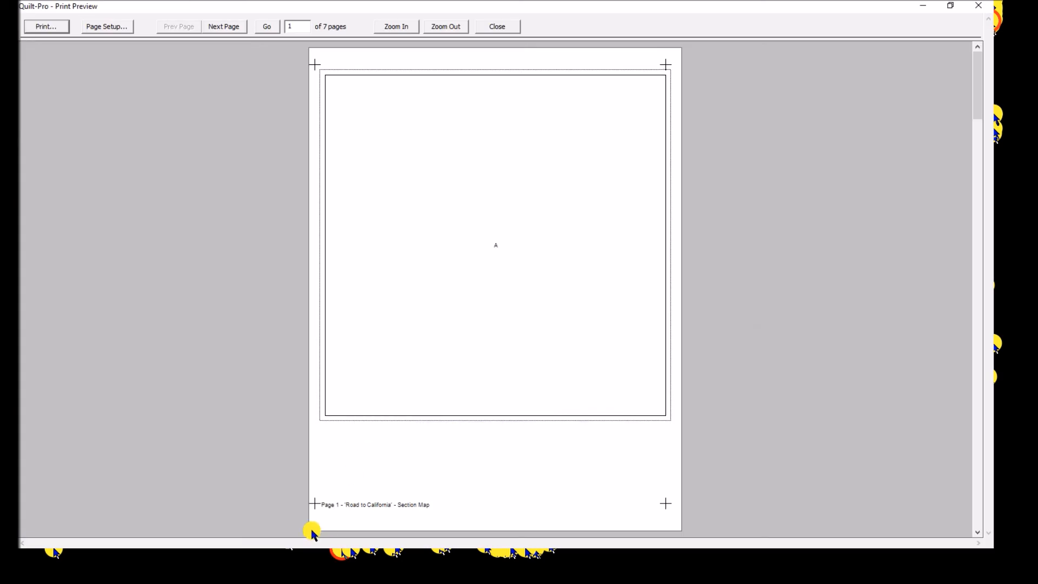
click(227, 27)
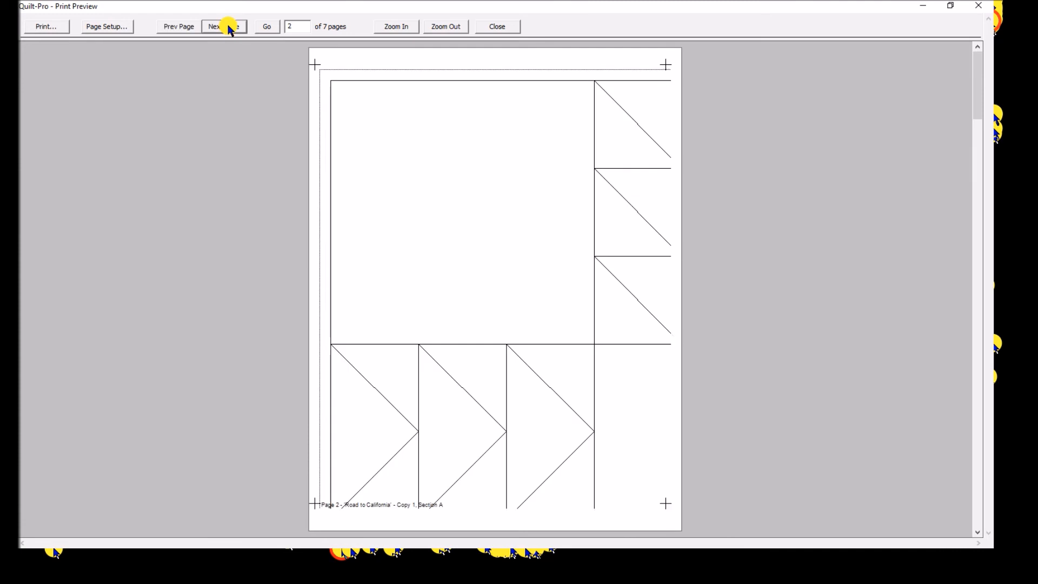
click(229, 28)
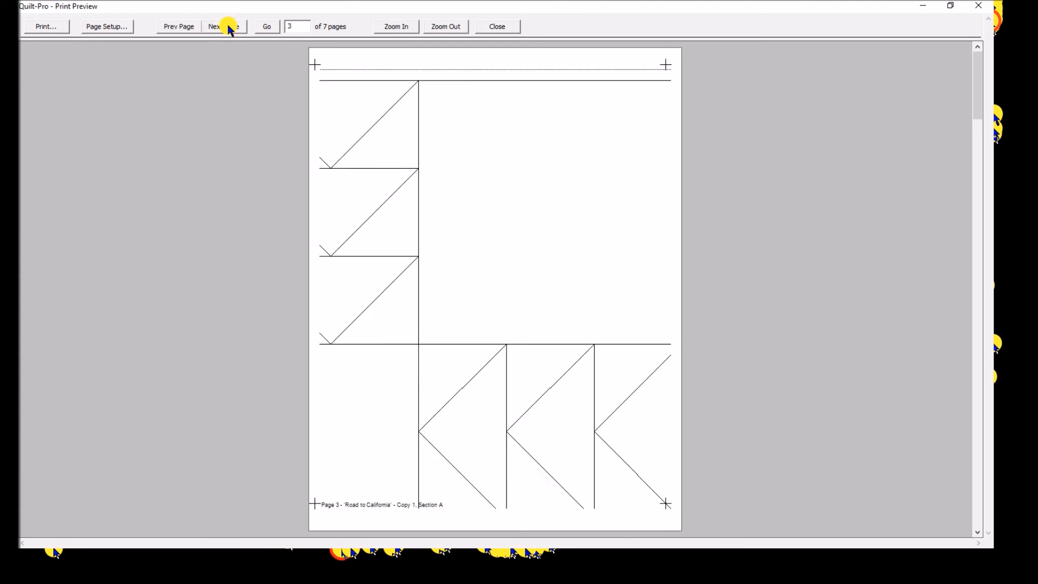
click(229, 28)
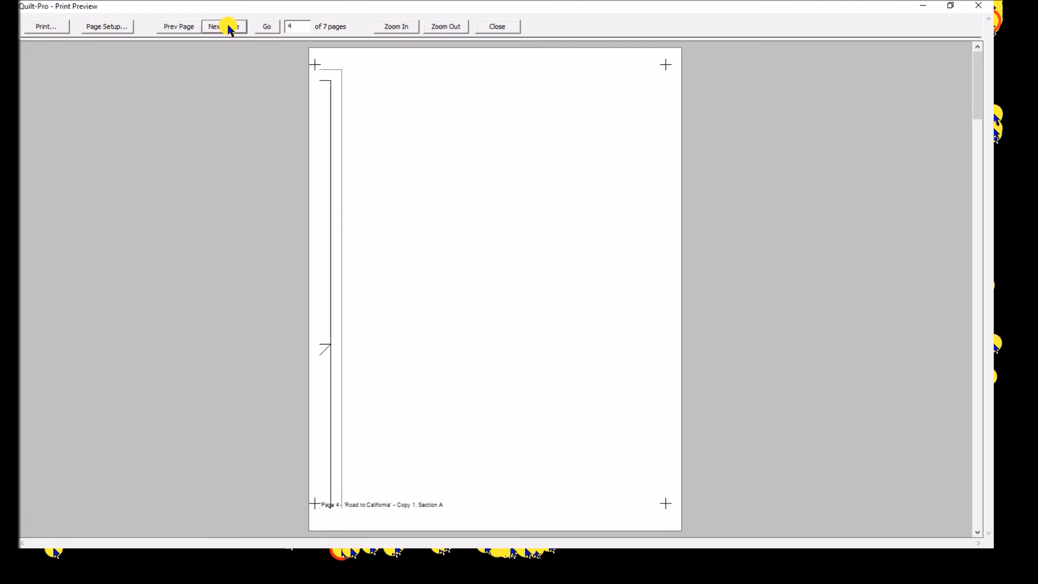
click(229, 29)
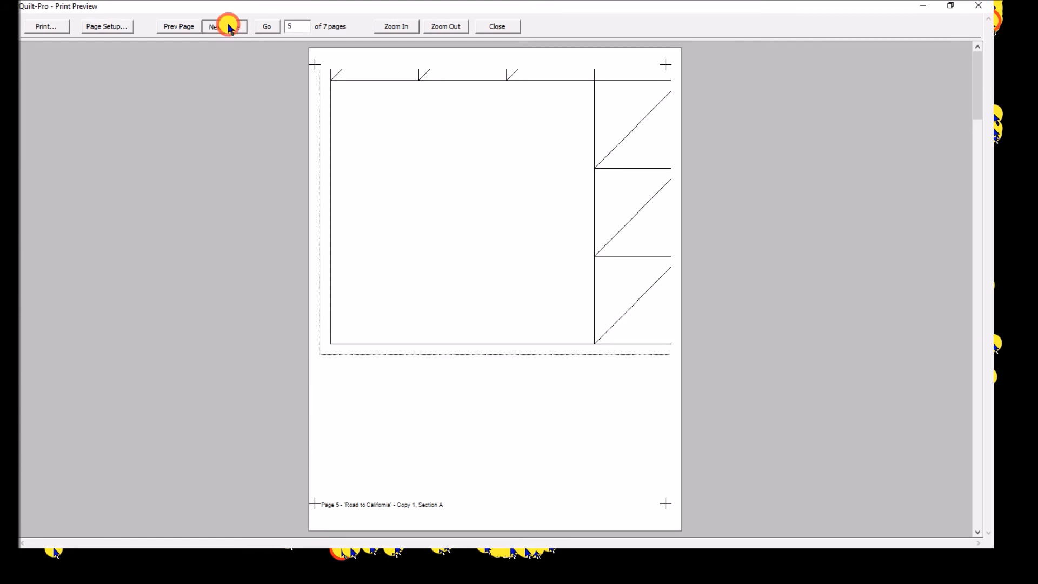
click(229, 28)
click(229, 28)
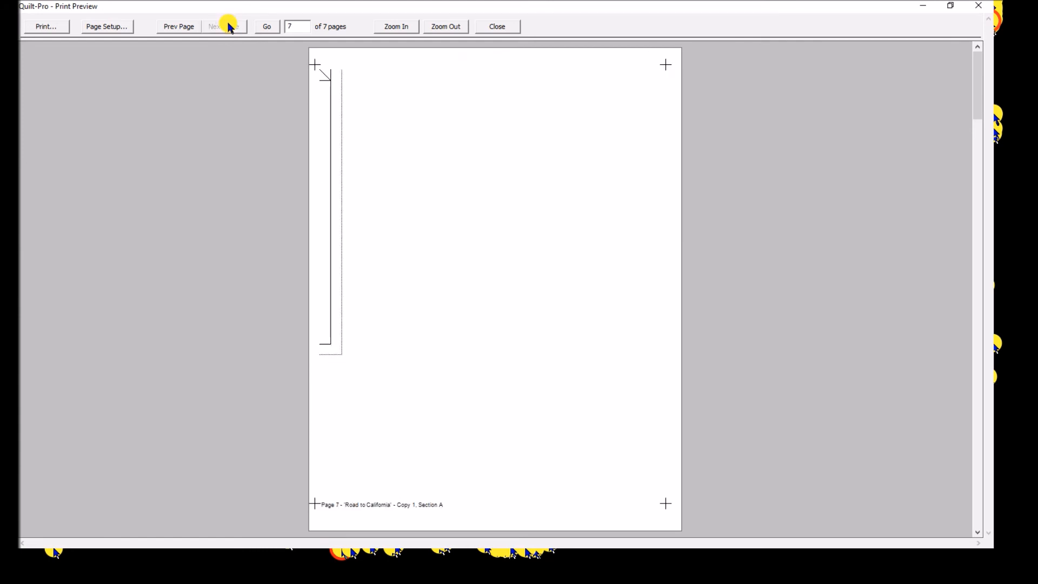
click(502, 26)
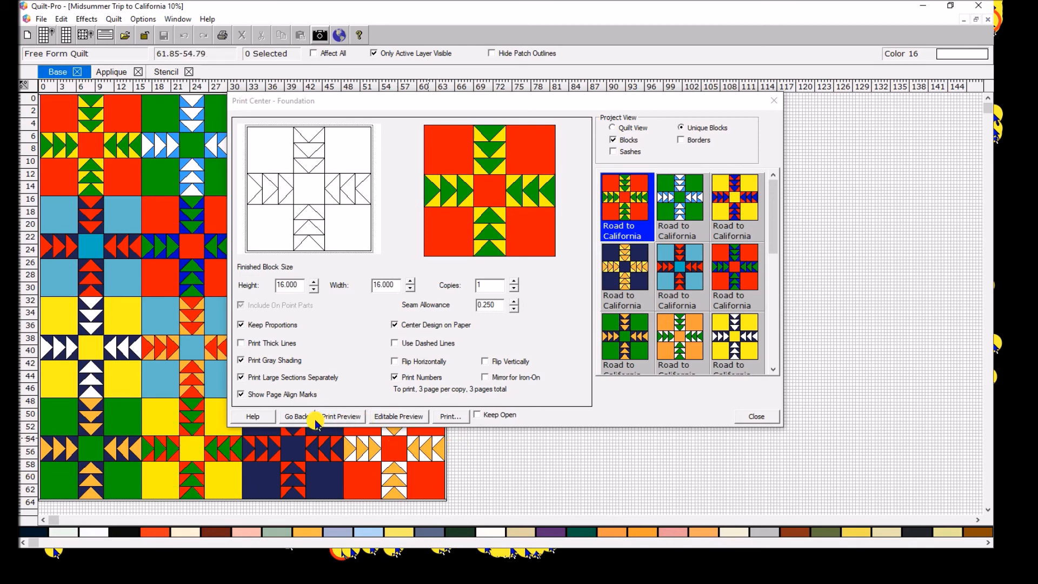
- Open the template printout for the selected Road to California block and page forward and back through its three-page print preview
click(294, 416)
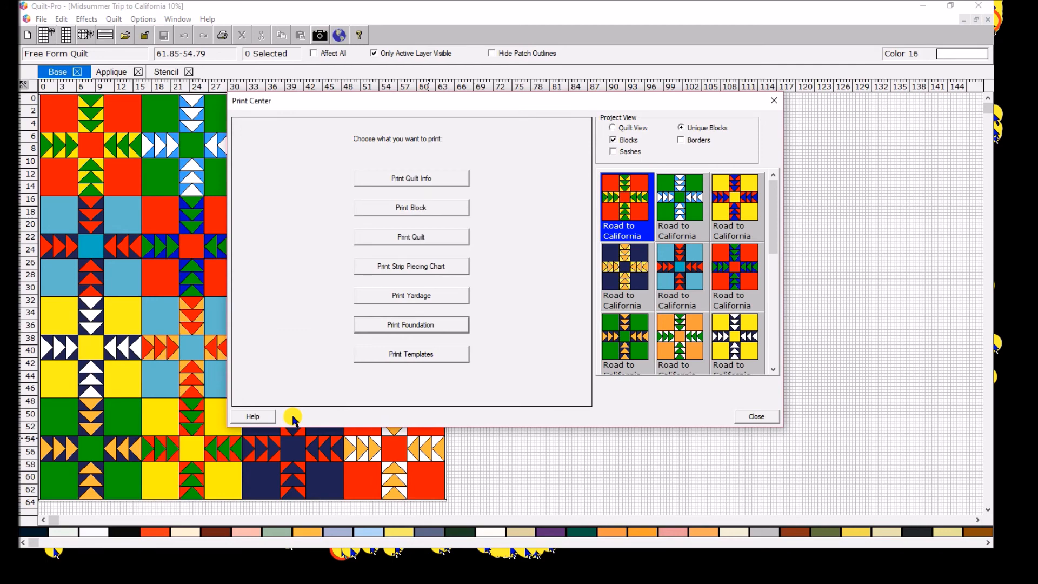
click(425, 354)
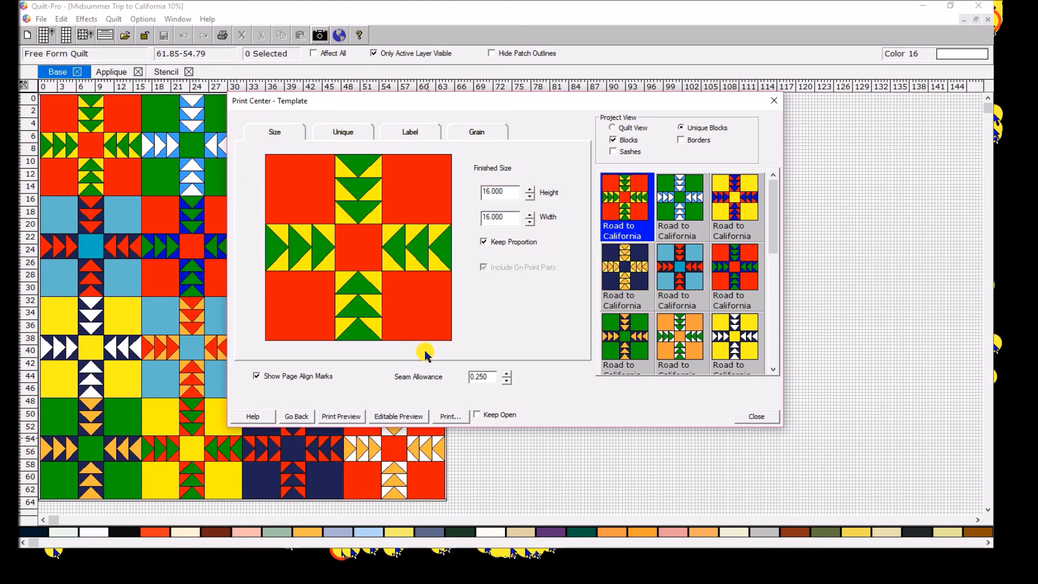
click(346, 416)
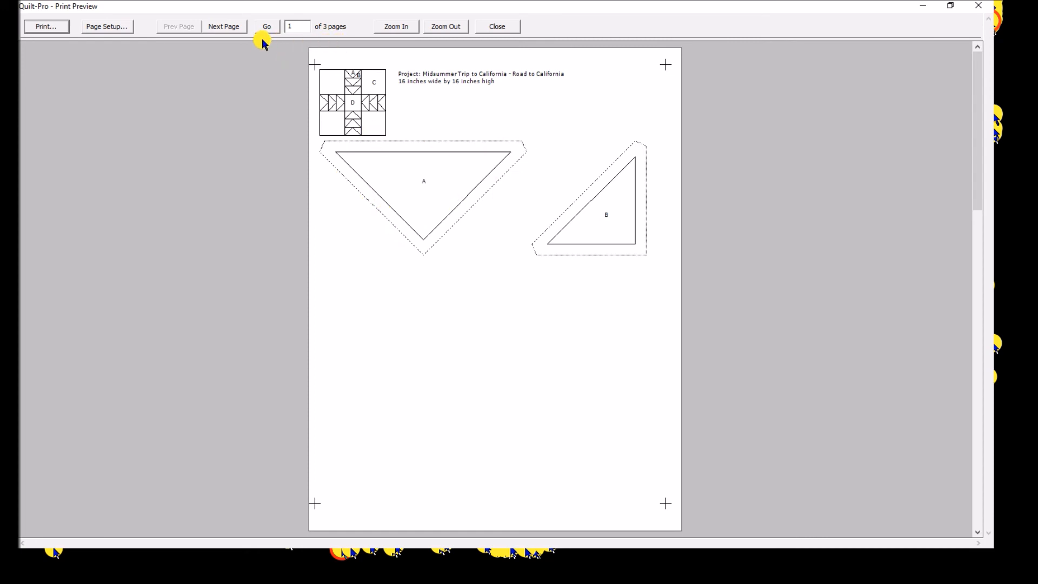
click(231, 27)
click(230, 27)
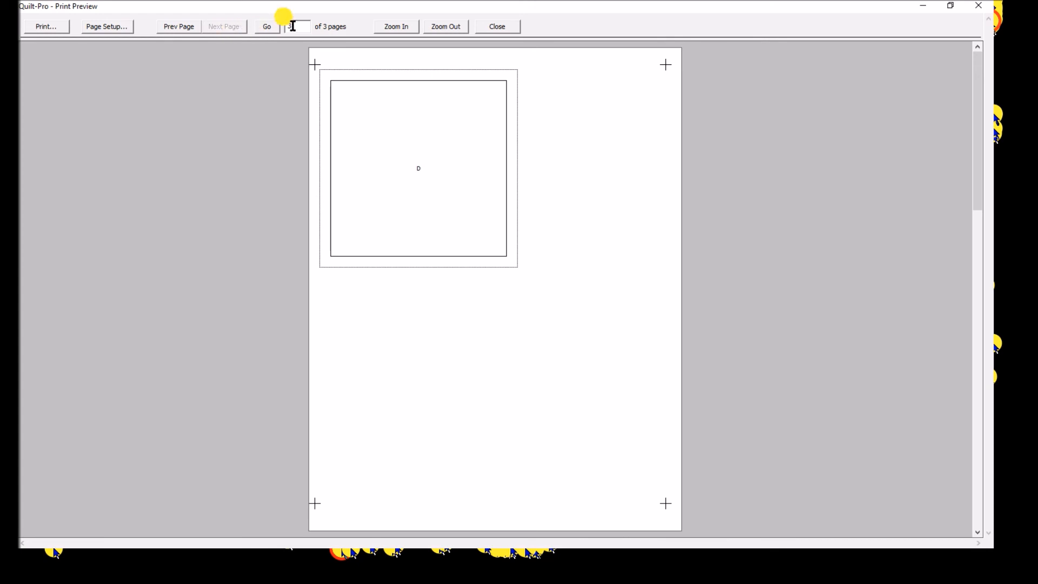
click(178, 28)
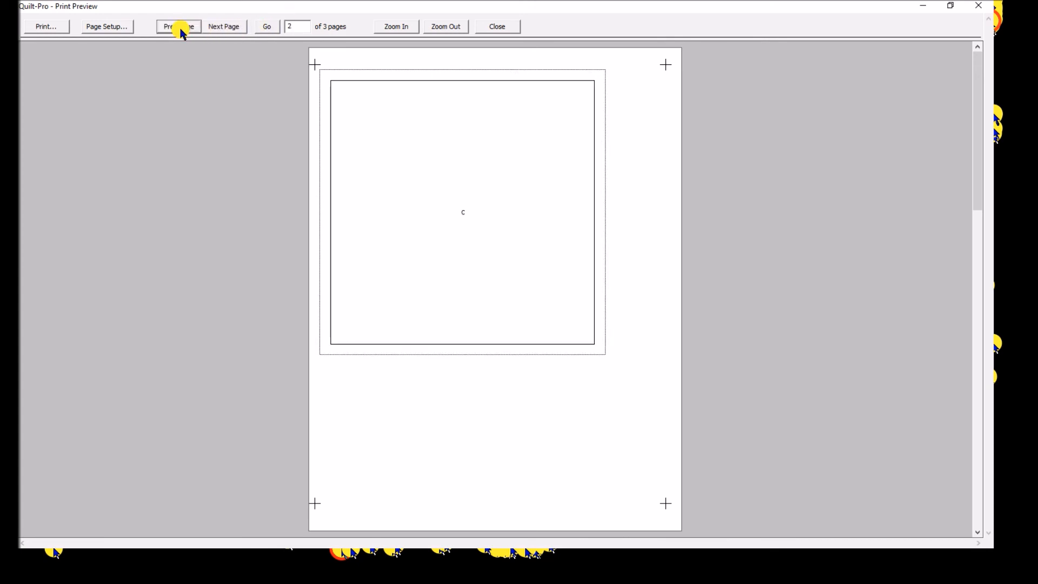
click(177, 28)
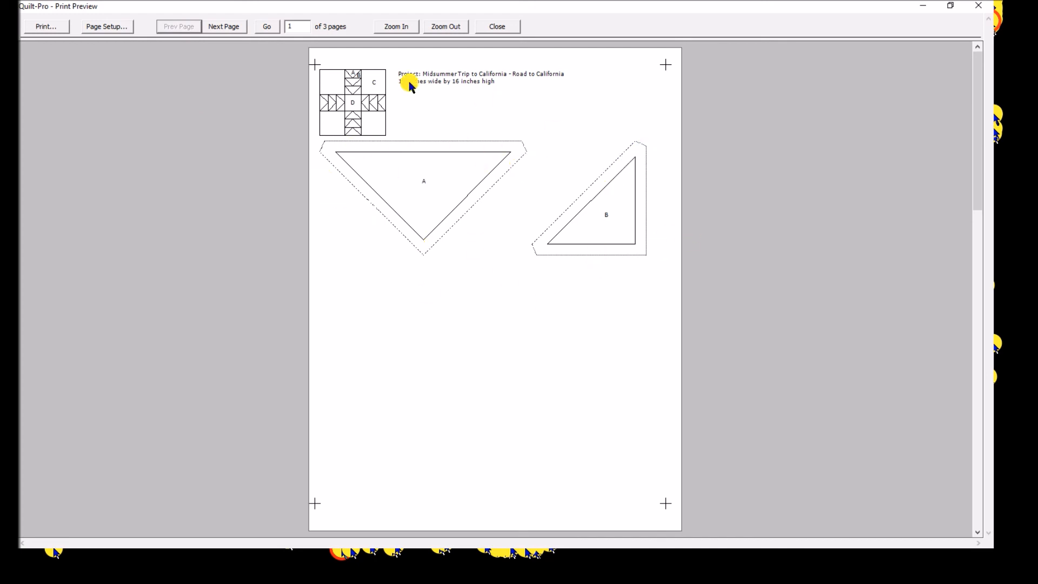
click(225, 28)
click(226, 27)
click(178, 28)
click(179, 28)
- Try limiting the template print range to page 1 only, and close the print settings and the preview without printing
click(39, 26)
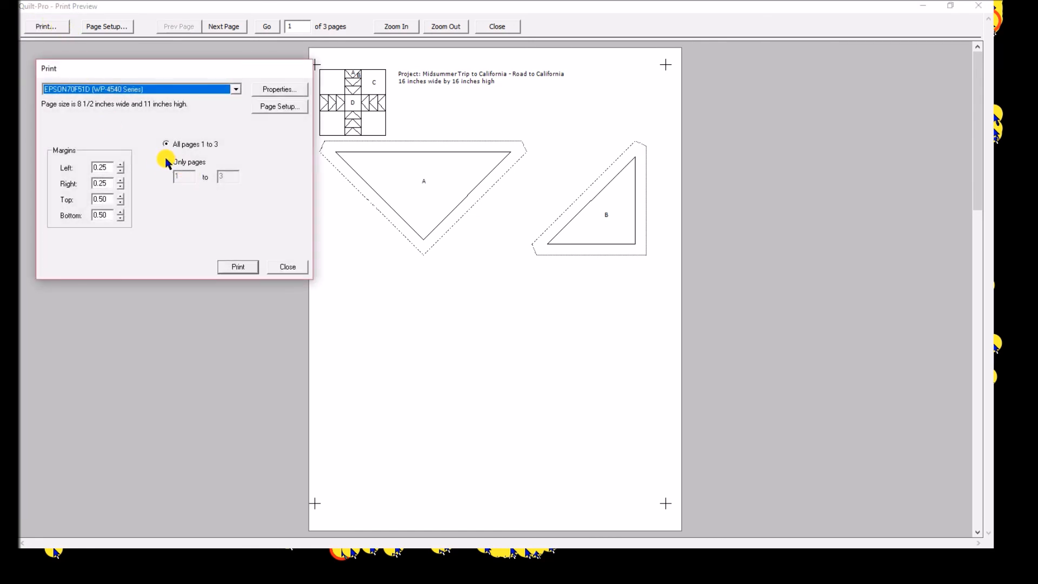
click(165, 162)
click(226, 178)
text(1)
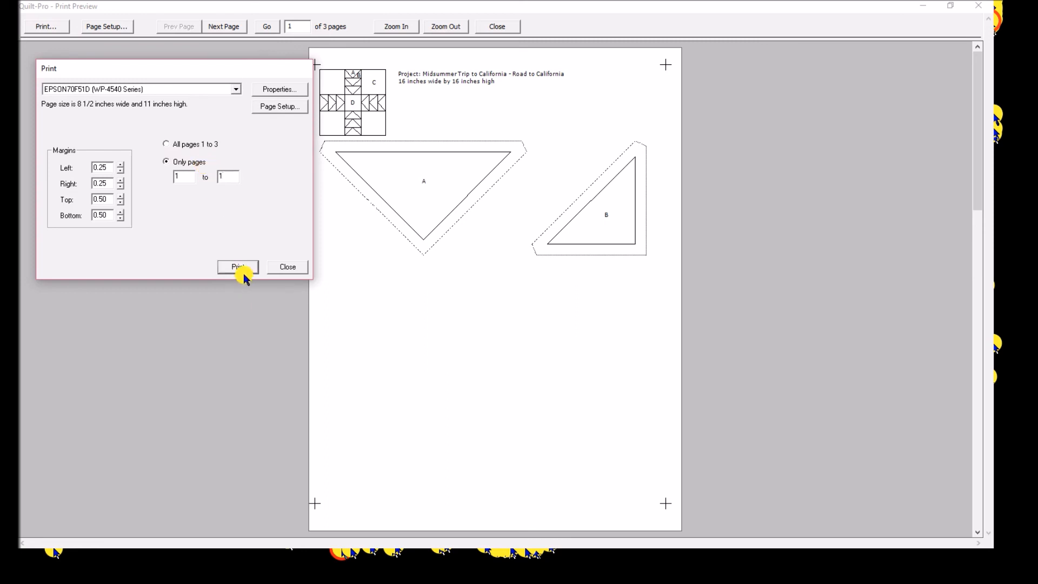
click(296, 267)
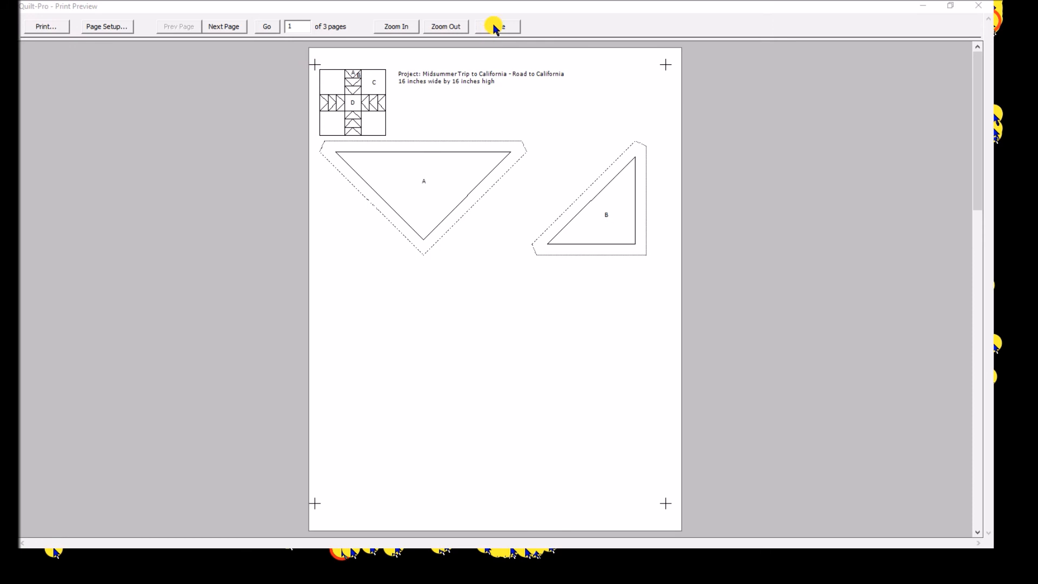
click(494, 27)
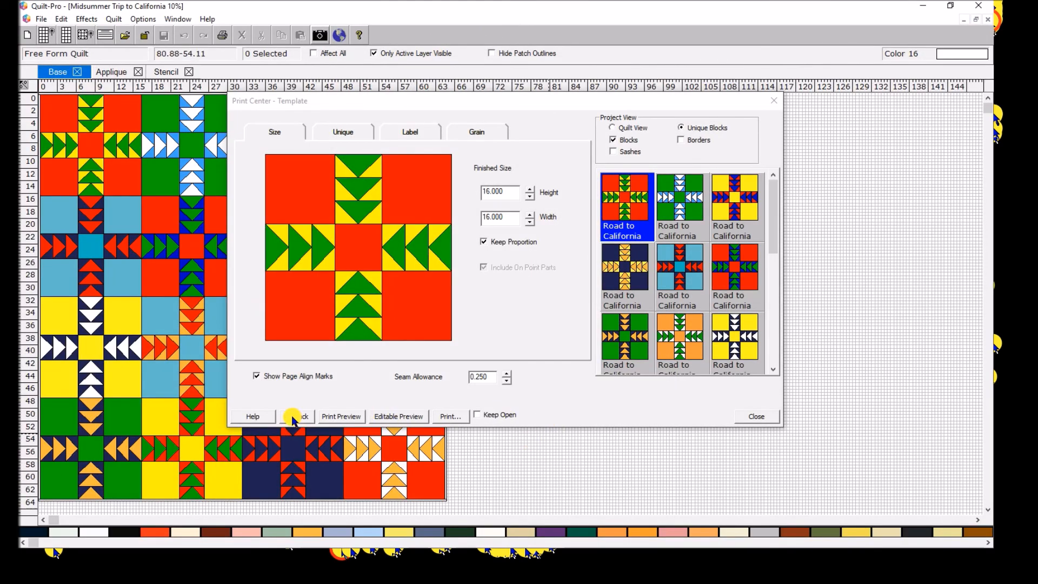
- Open the yardage printout with the project shown in Quilt View and display the yardage results
click(296, 416)
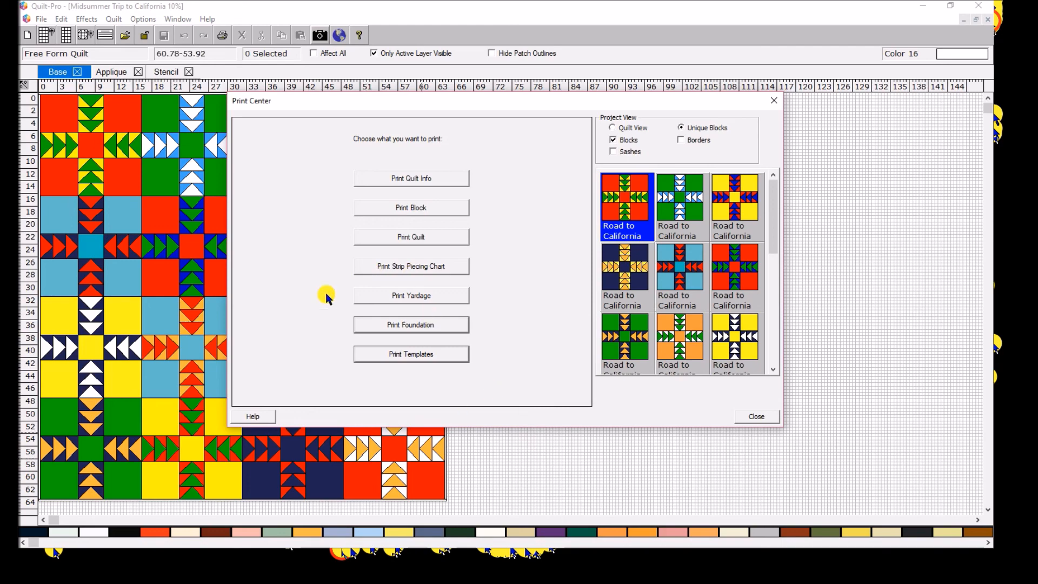
click(400, 268)
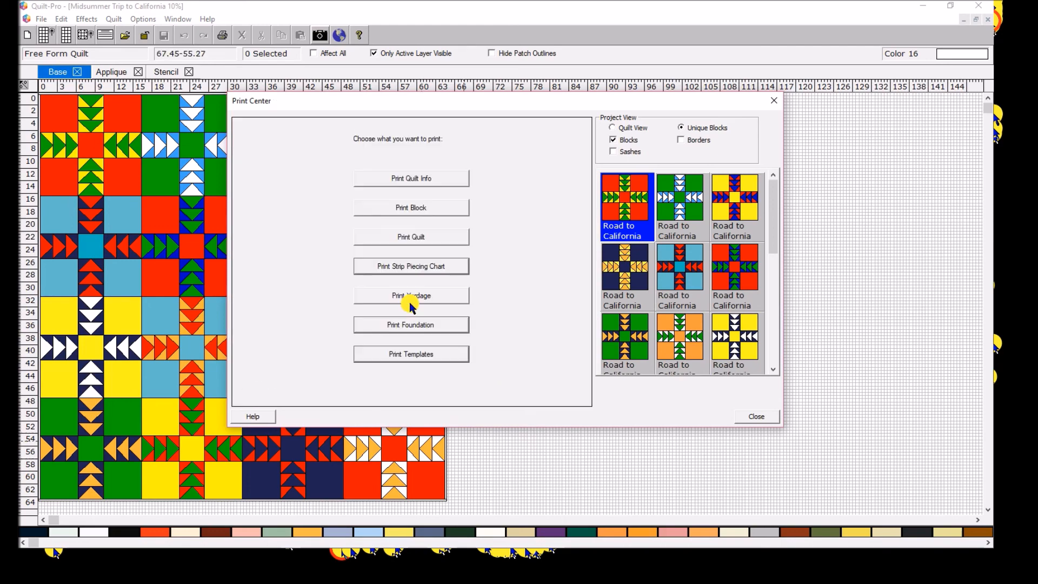
click(411, 303)
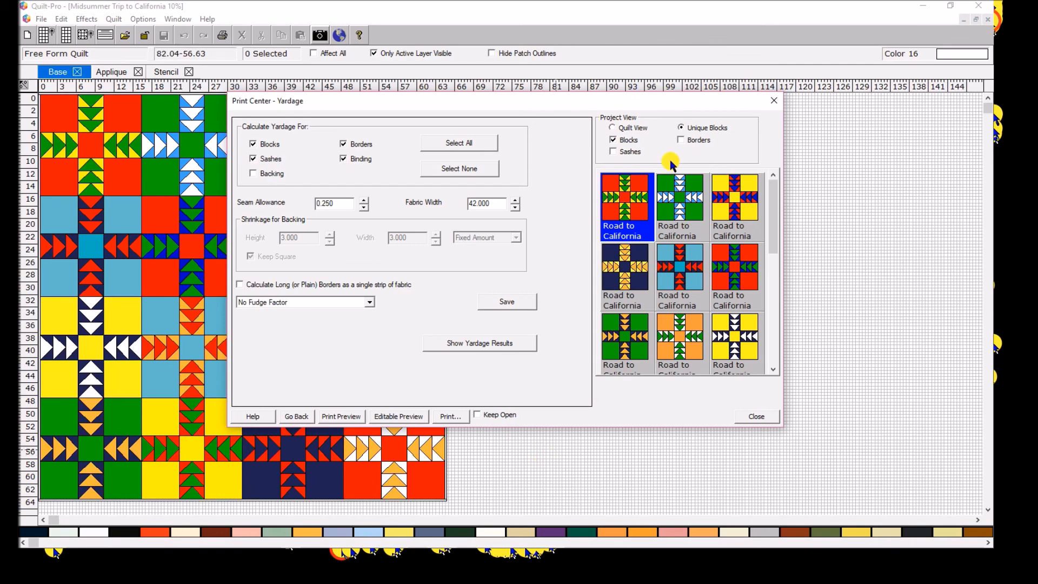
click(613, 128)
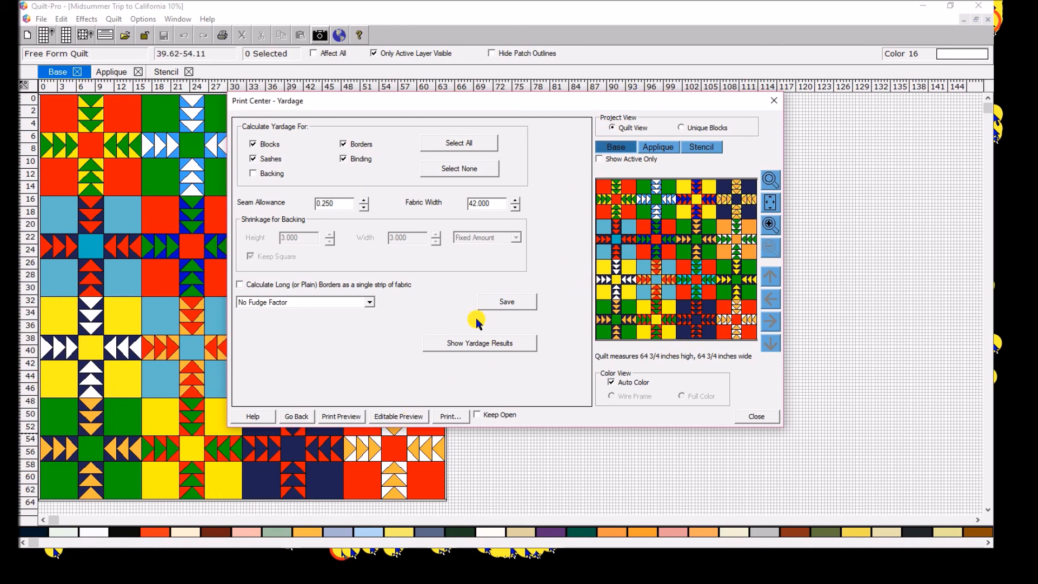
click(507, 343)
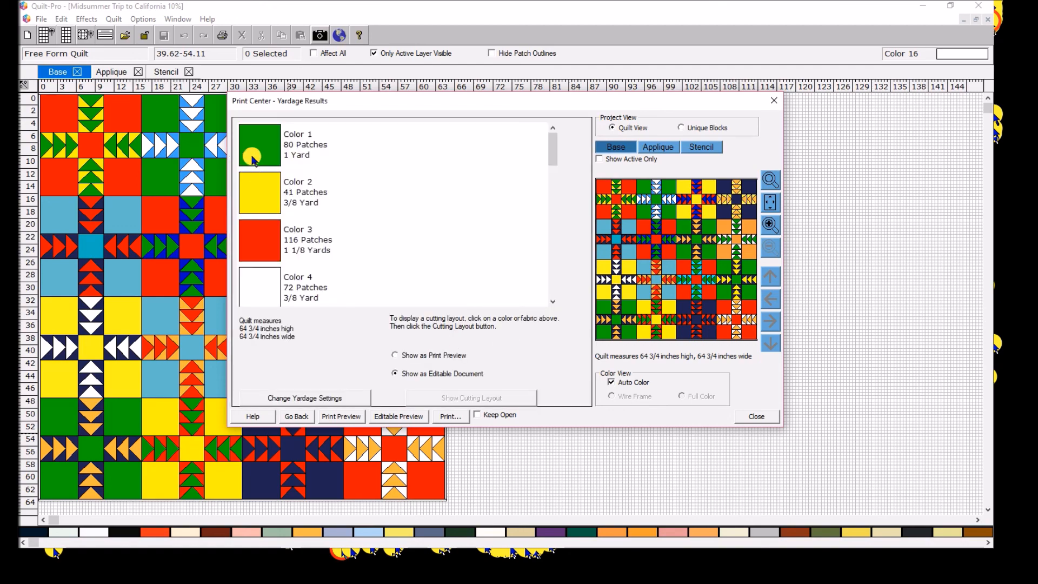
- Show the cutting layout for Color 1 as an editable document and shift the yardage results aside to reveal it
click(269, 149)
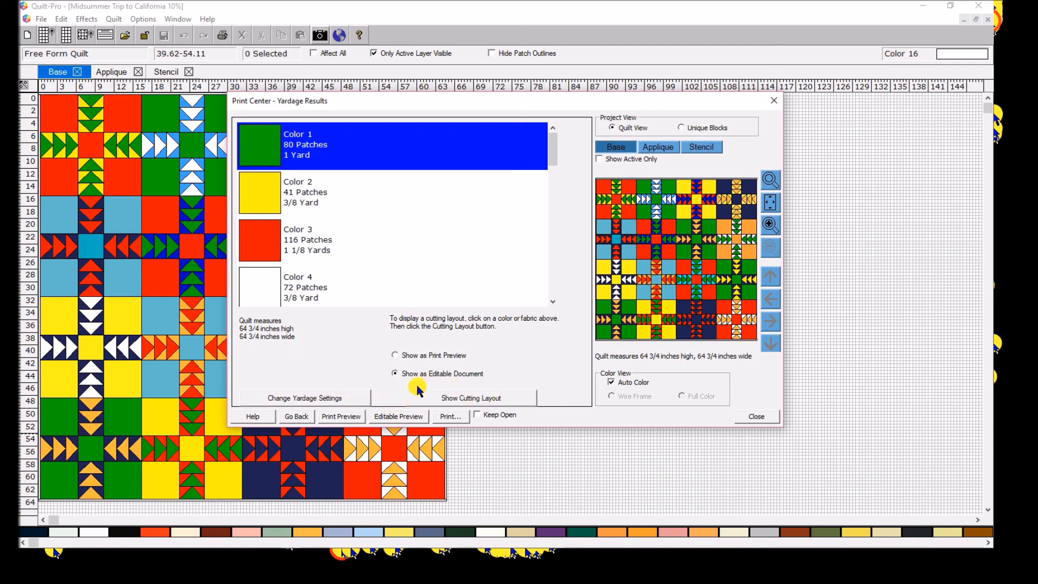
click(475, 398)
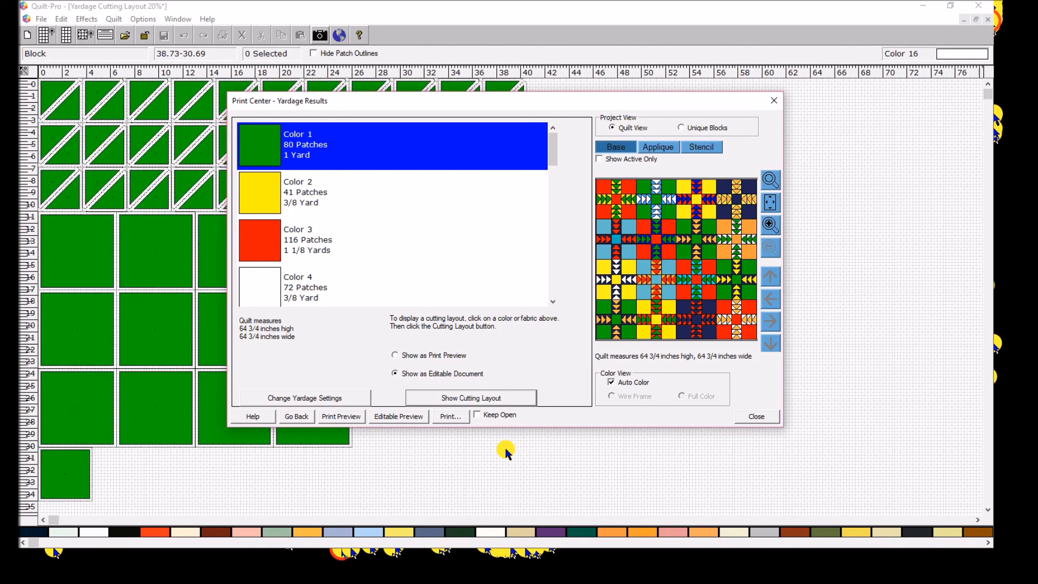
drag(406, 105, 698, 102)
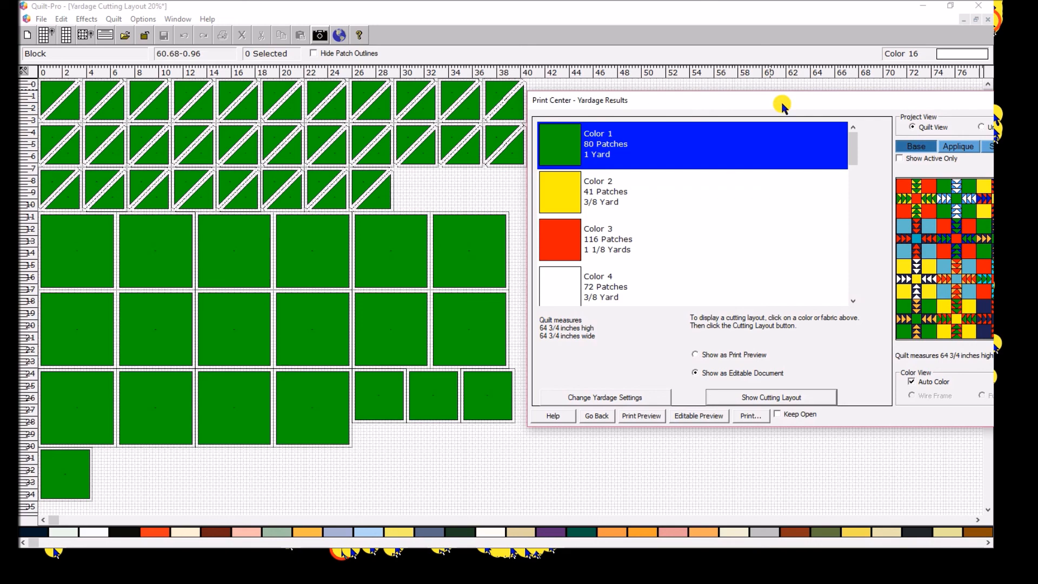
- Bring the yardage results back over the layout, preview the yardage printout's first page and close the preview
drag(782, 106, 362, 99)
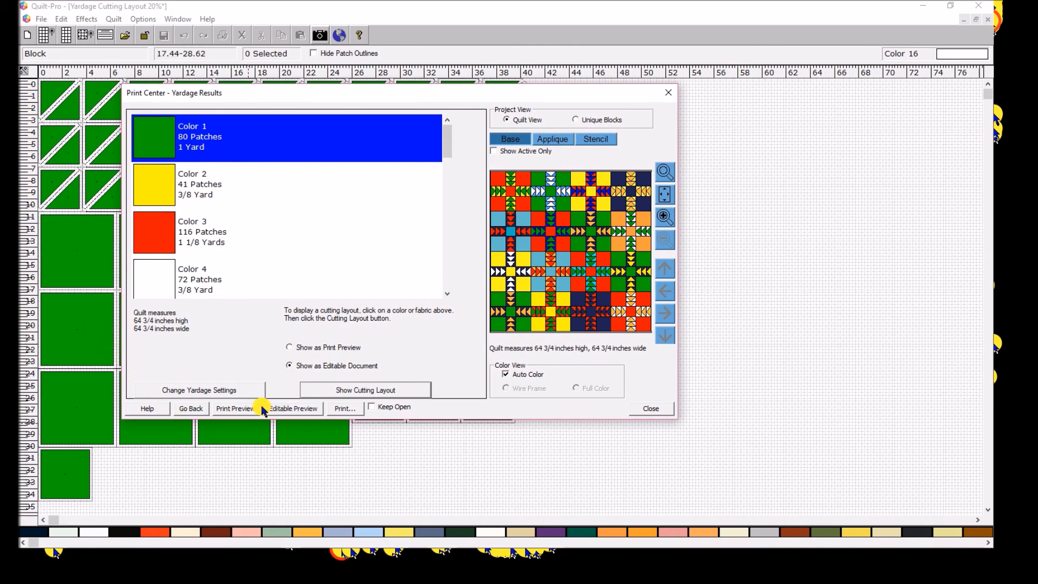
click(238, 409)
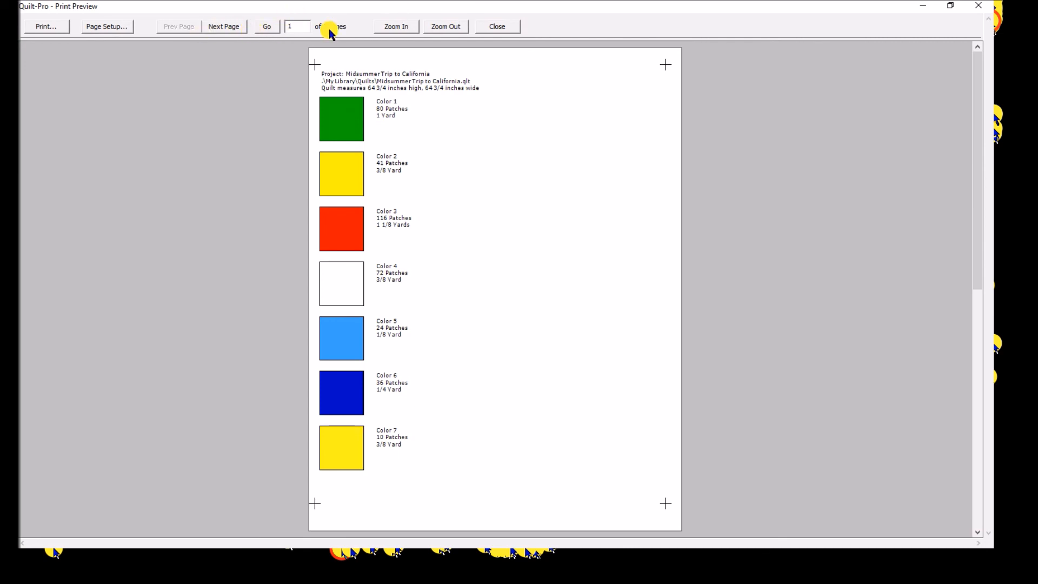
click(492, 27)
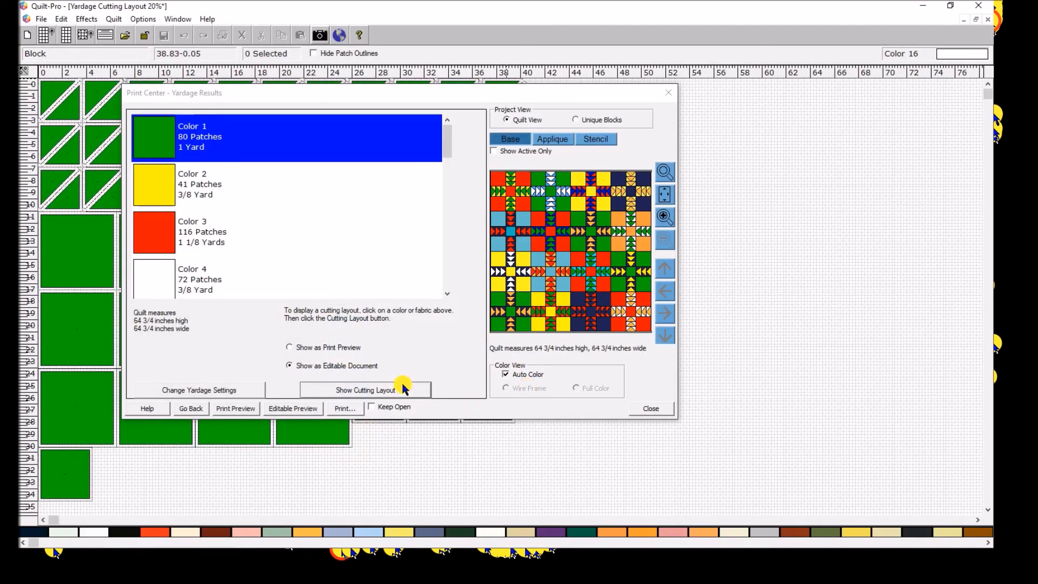
- Show the cutting layout for Color 2 as an editable document and reposition the yardage results to reveal it
click(193, 197)
click(380, 392)
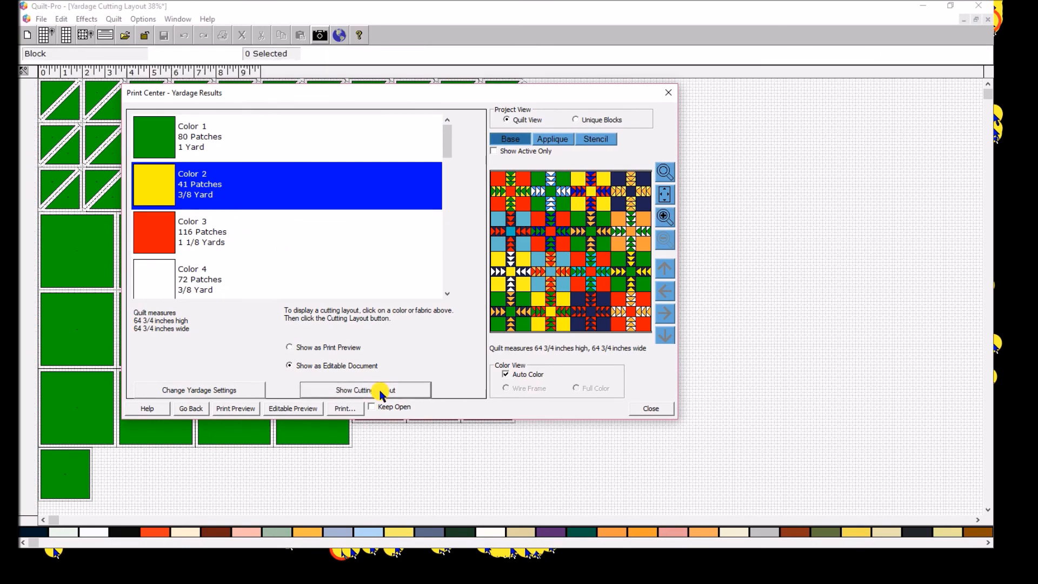
drag(268, 97, 700, 221)
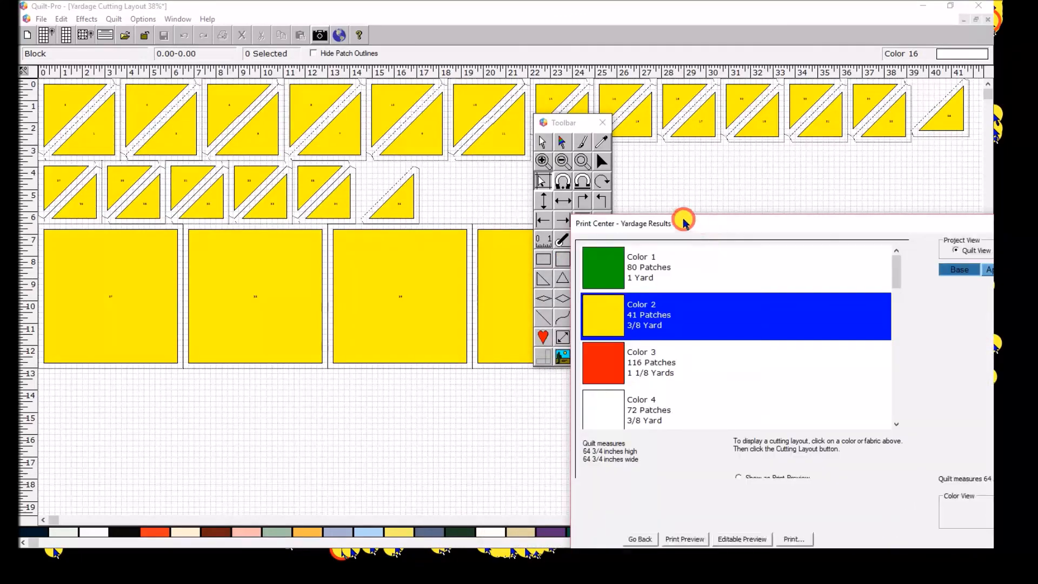
drag(616, 196, 593, 180)
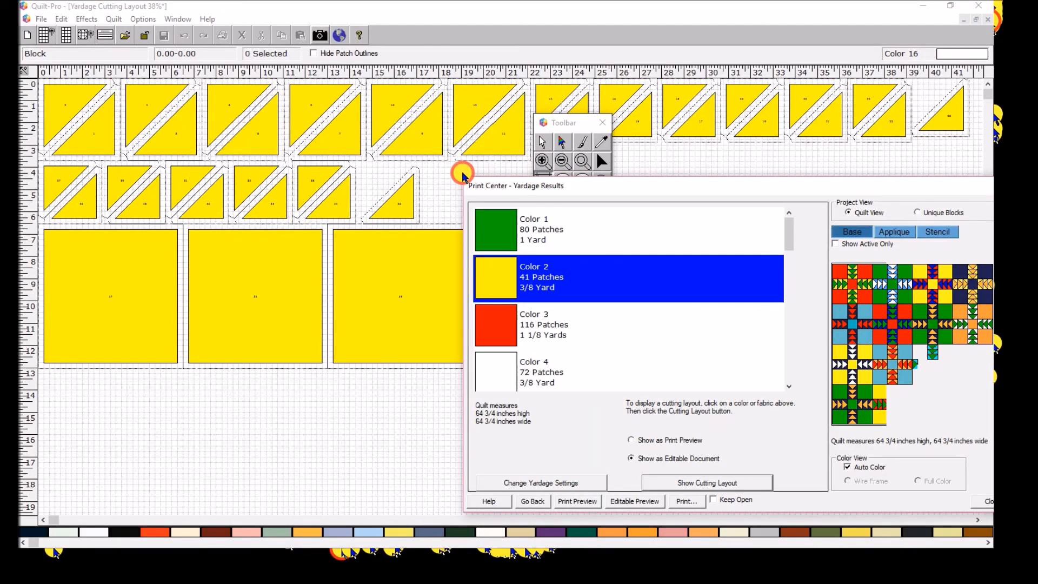
drag(471, 171, 487, 170)
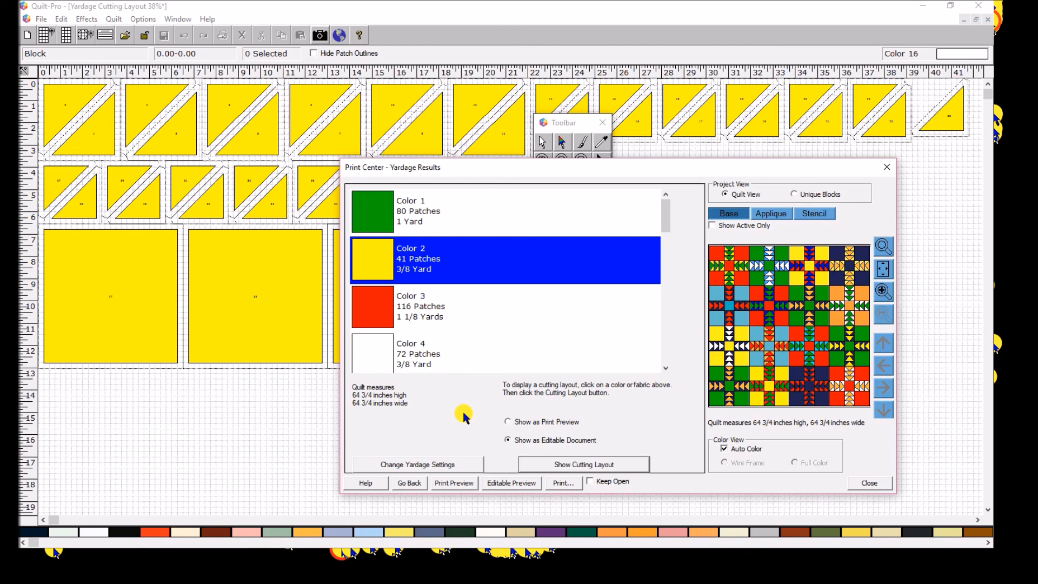
- Return from the yardage results to the main print choices and close the Print Center
click(410, 483)
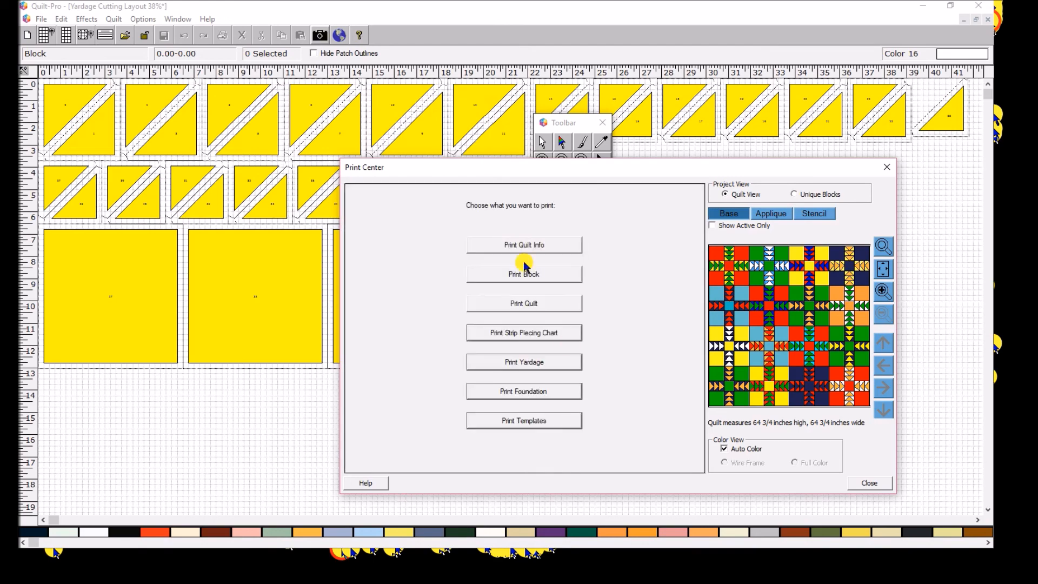
drag(455, 167, 343, 112)
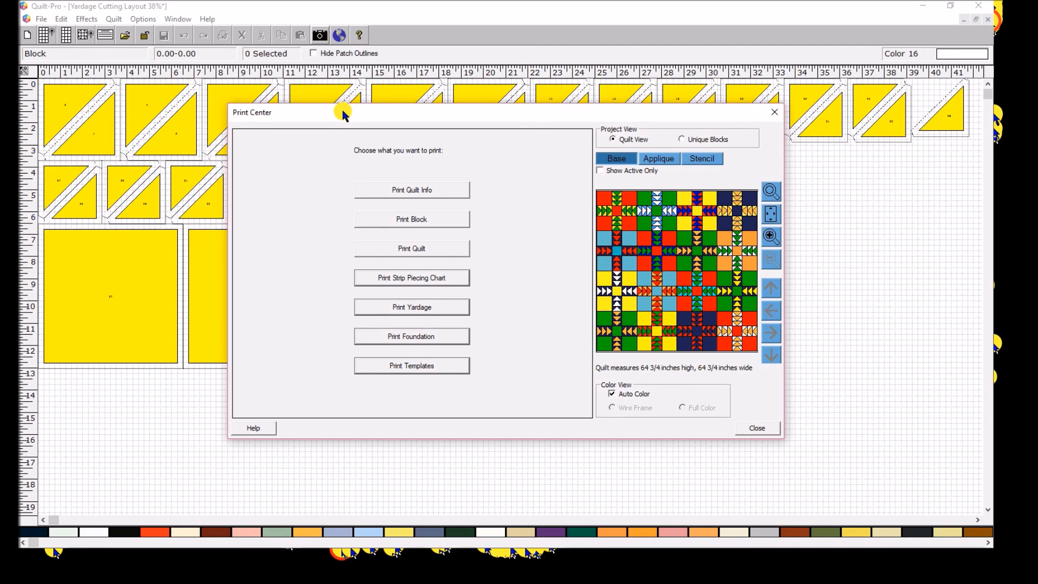
click(767, 428)
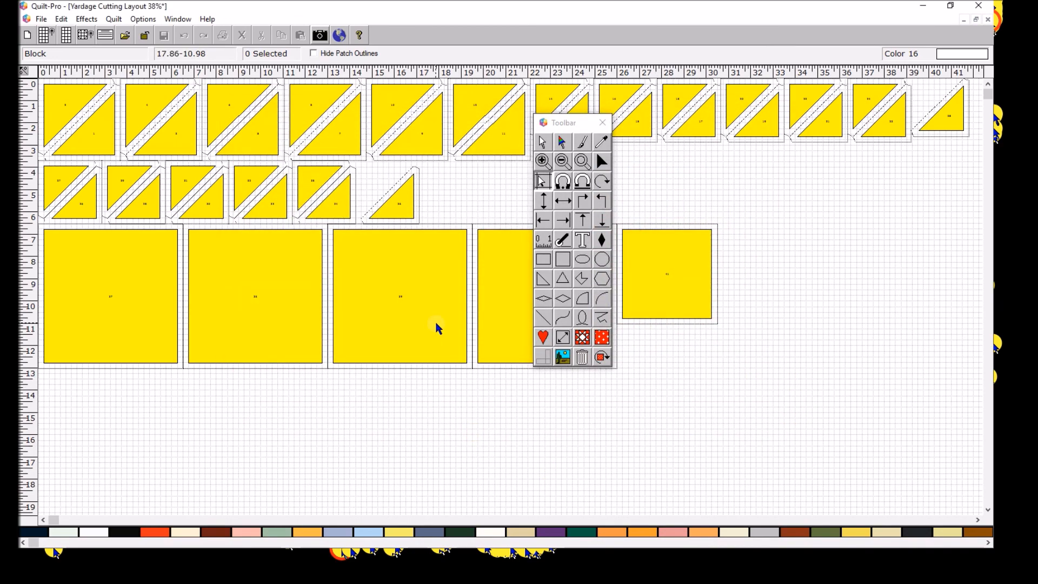